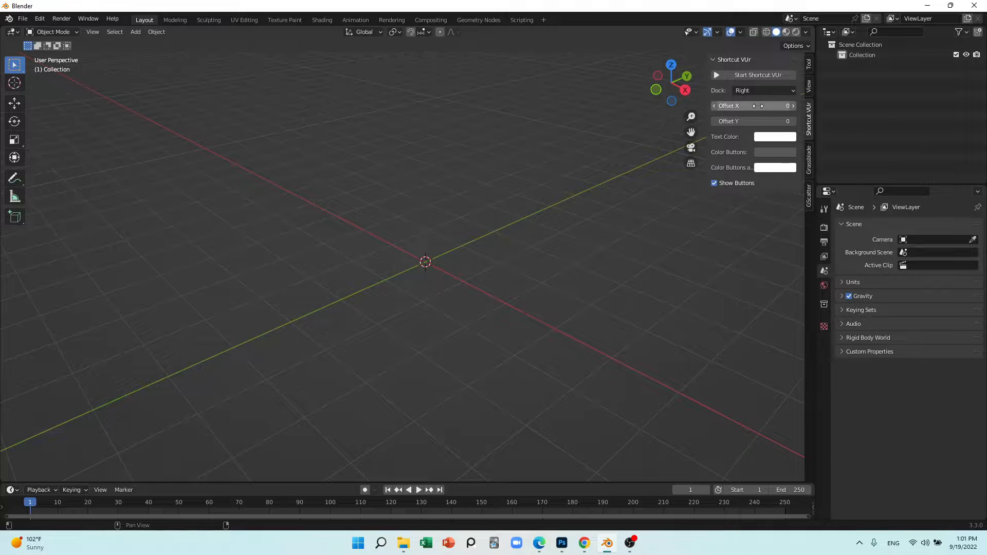
- Start the Shortcut VUr input display and hide the viewport sidebar
click(748, 76)
key(n)
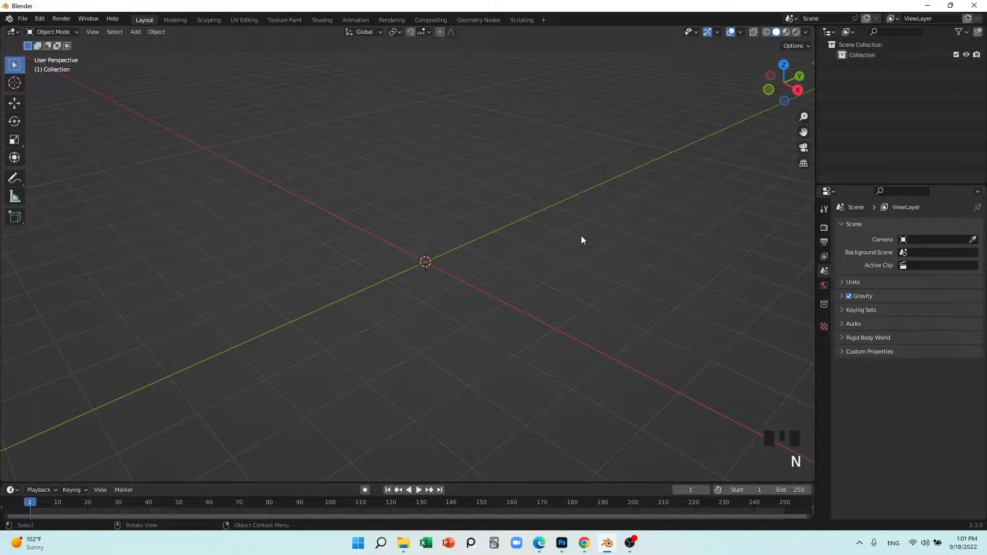
middle_drag(581, 237, 623, 323)
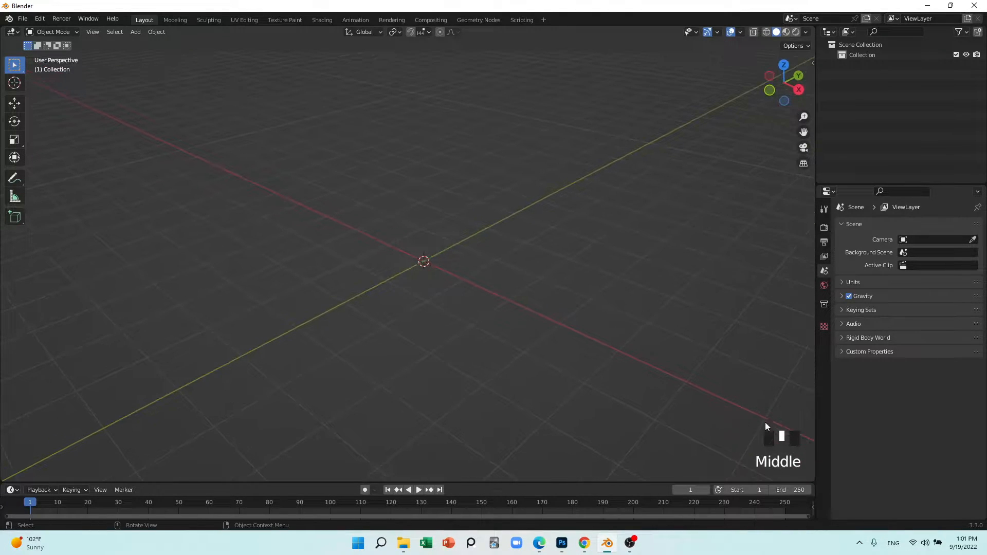
- Add a Path curve at the world origin
middle_drag(408, 280, 432, 293)
key(shift+a)
mouse_move(427, 287)
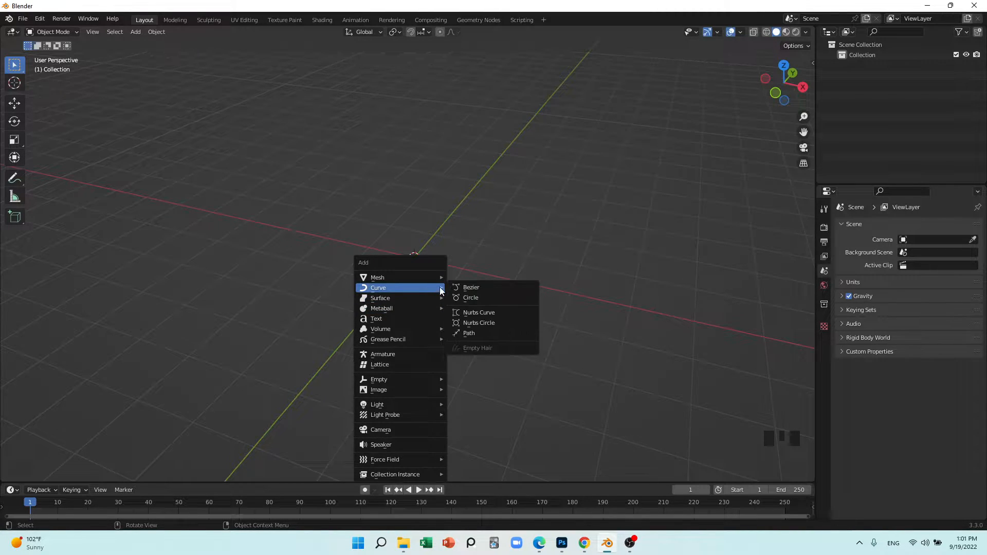
click(468, 334)
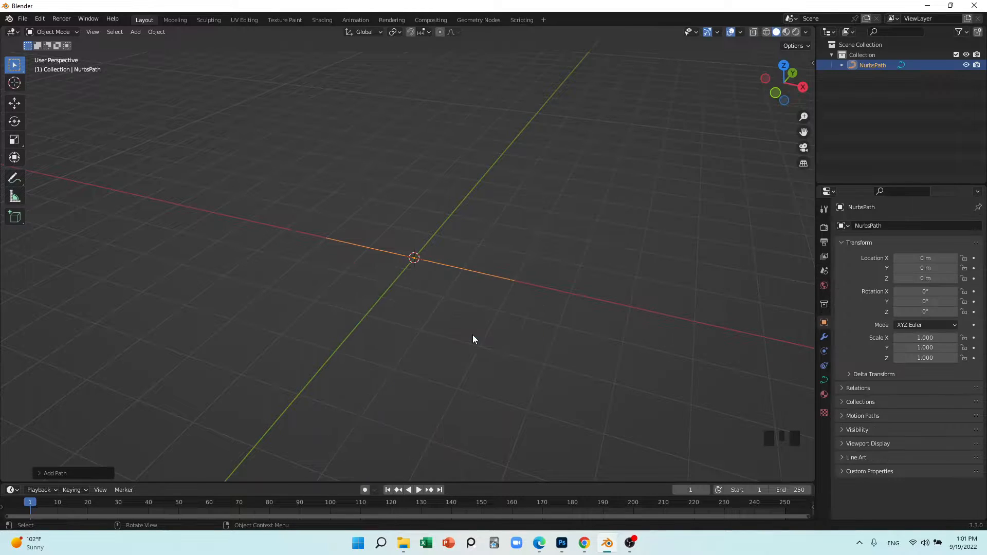
middle_drag(474, 339, 425, 326)
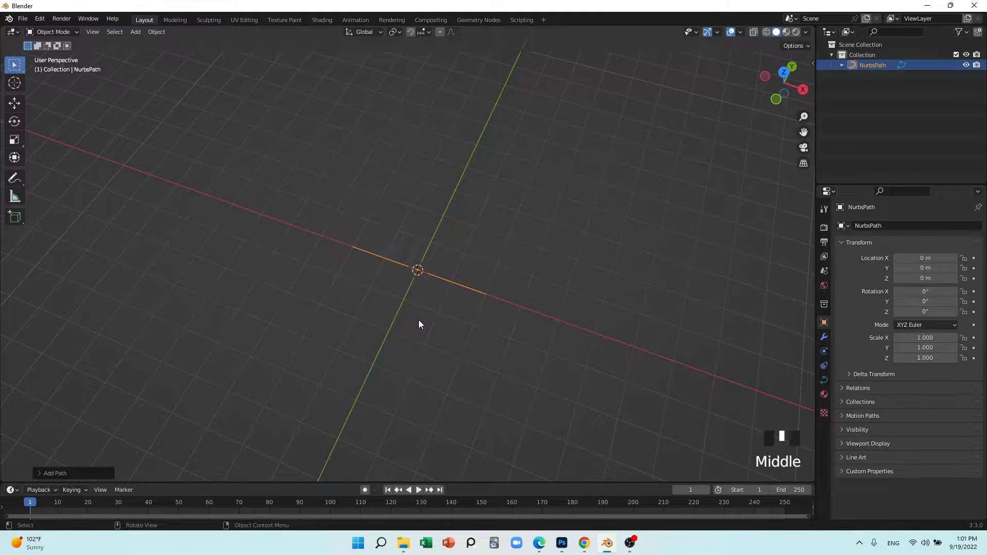
key(XF86MonBrightnessUp)
key(XF86MonBrightnessUp)
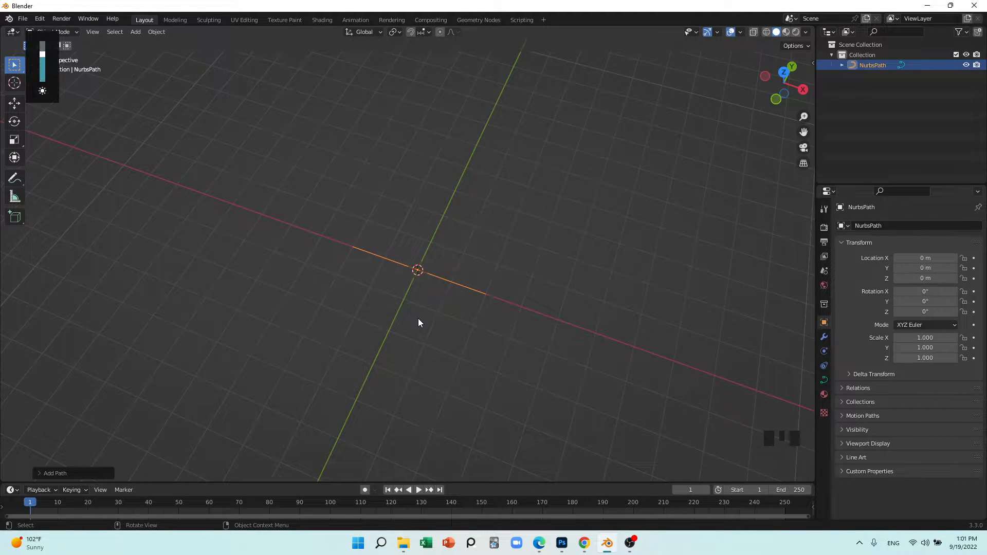
middle_drag(412, 319, 458, 257)
scroll(423, 316, up, 1)
scroll(381, 311, up, 2)
click(476, 297)
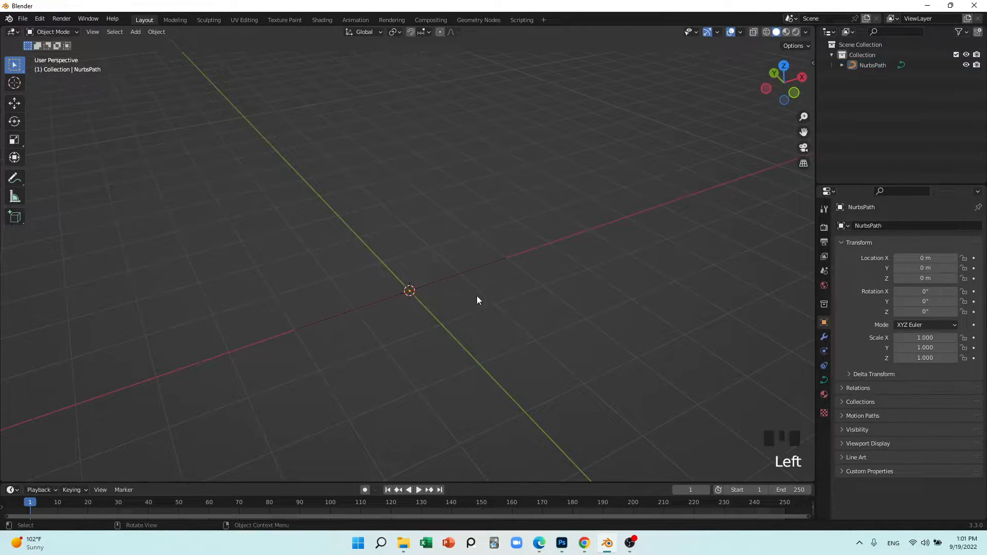
middle_drag(476, 297, 487, 316)
click(452, 248)
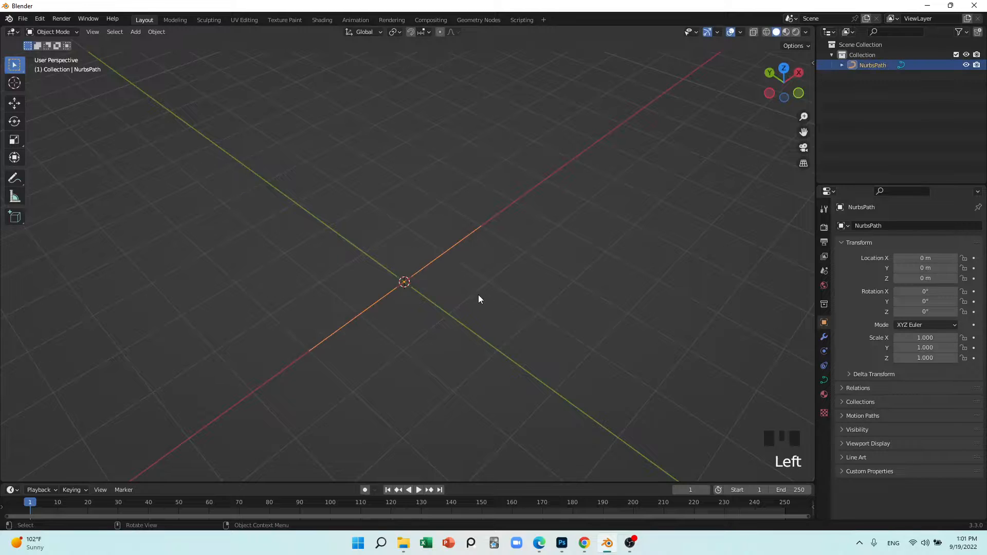
click(478, 295)
click(439, 257)
click(416, 322)
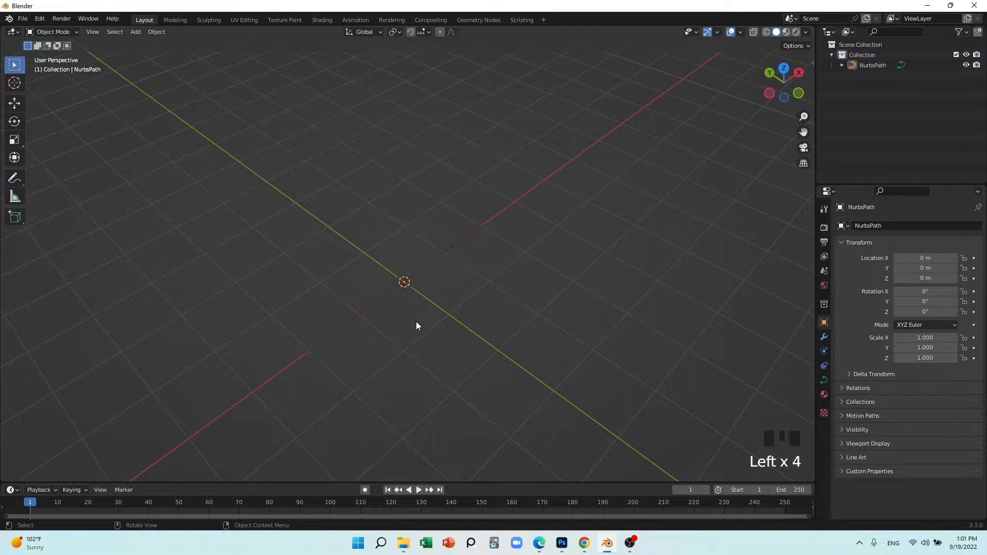
- Put the path into Edit Mode and select its control points one after another from the negative-X end to the positive-X end
click(381, 304)
key(Tab)
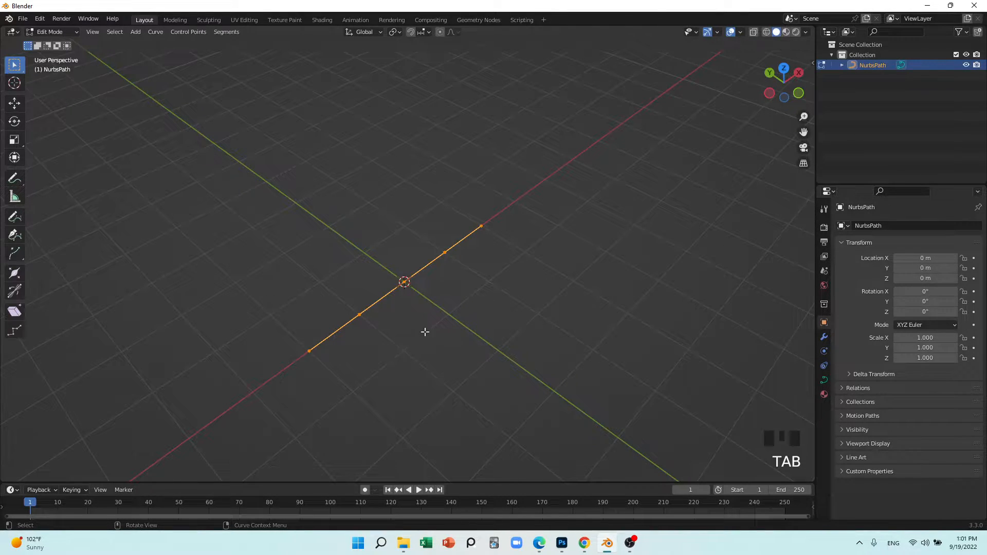
middle_drag(426, 333, 330, 312)
click(308, 277)
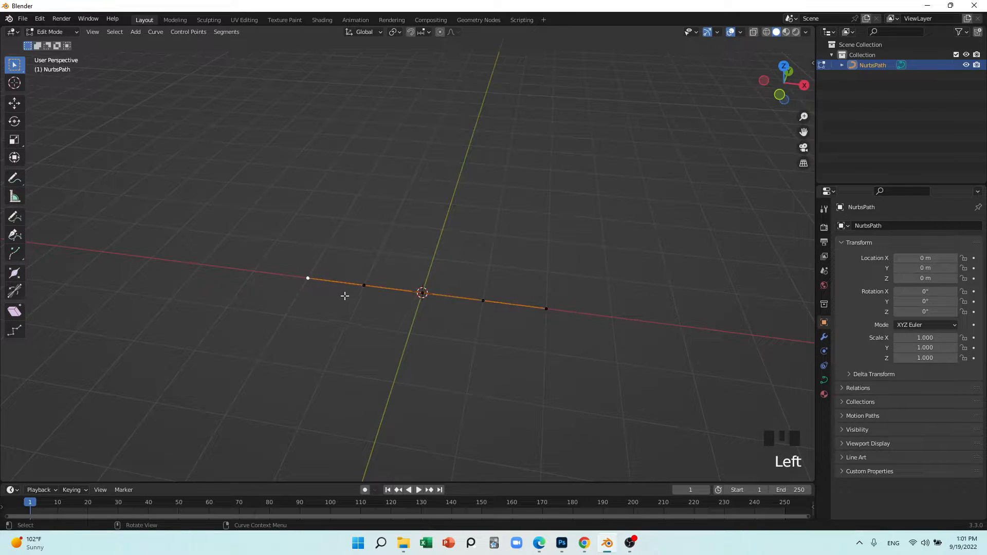
click(367, 286)
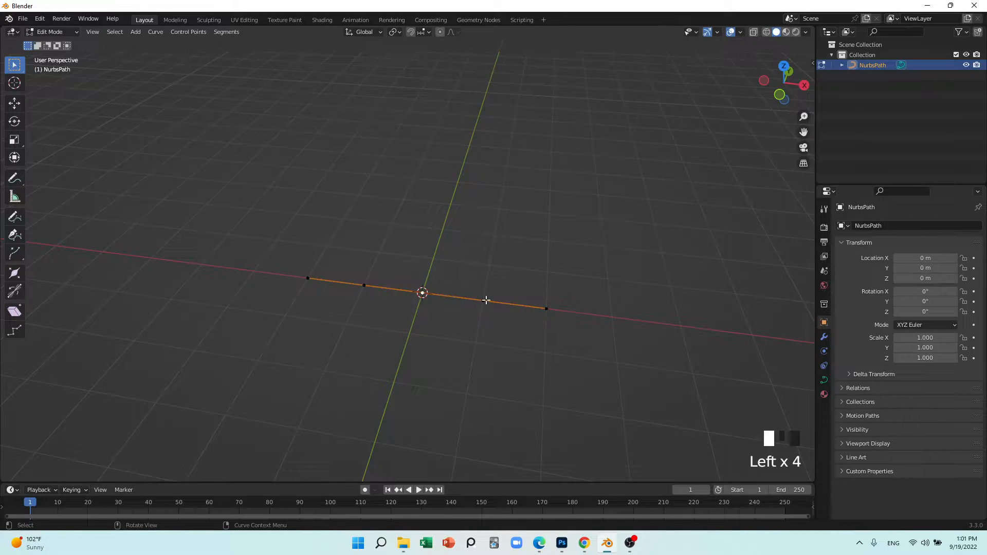
middle_drag(387, 315, 401, 352)
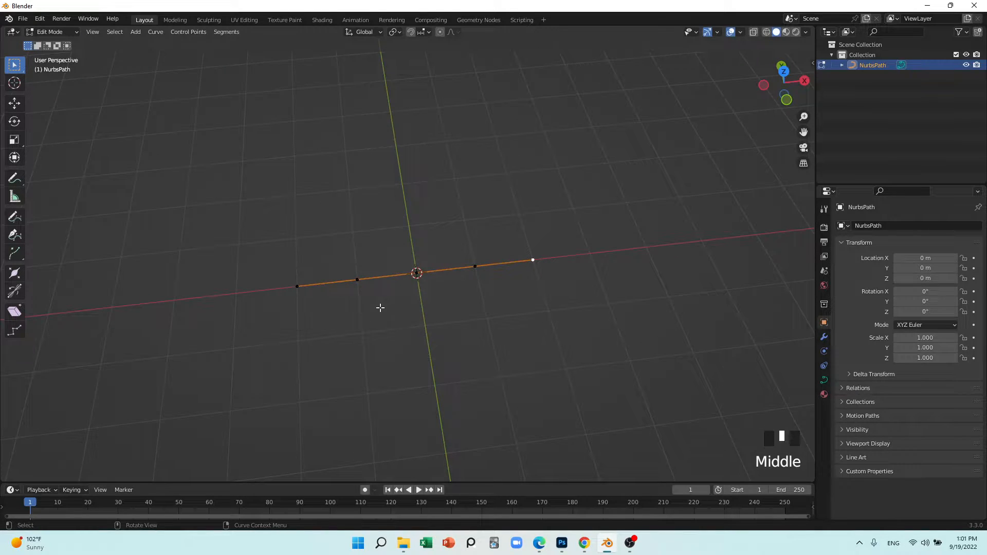
- Move the control point at the path's negative-X end freely upward, away from the straight line, so the curve bends
key(2)
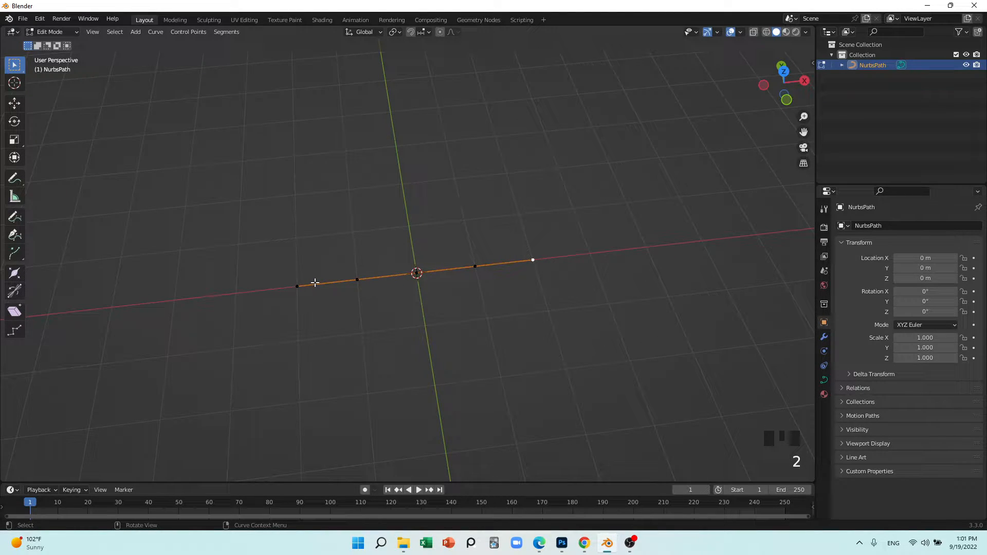
middle_drag(368, 288, 364, 318)
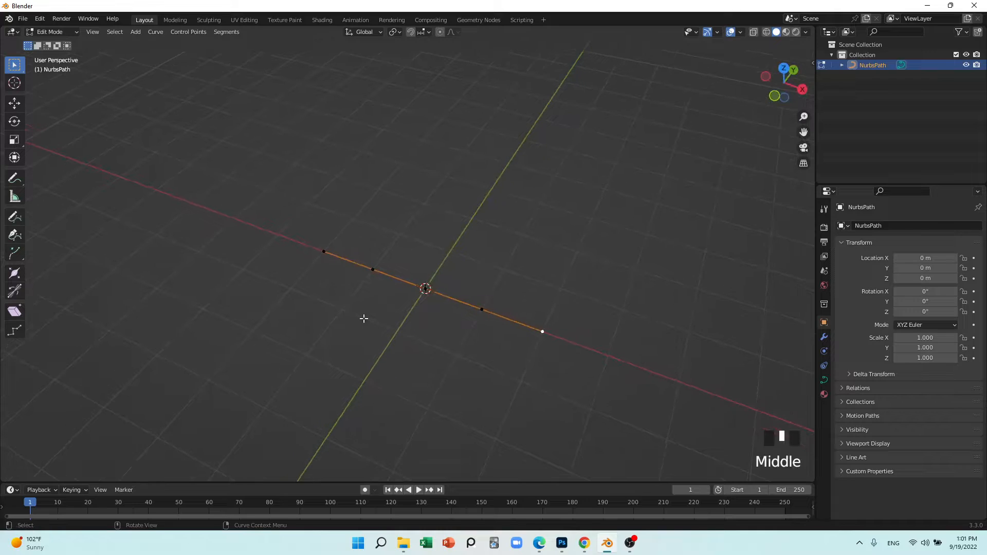
key(1)
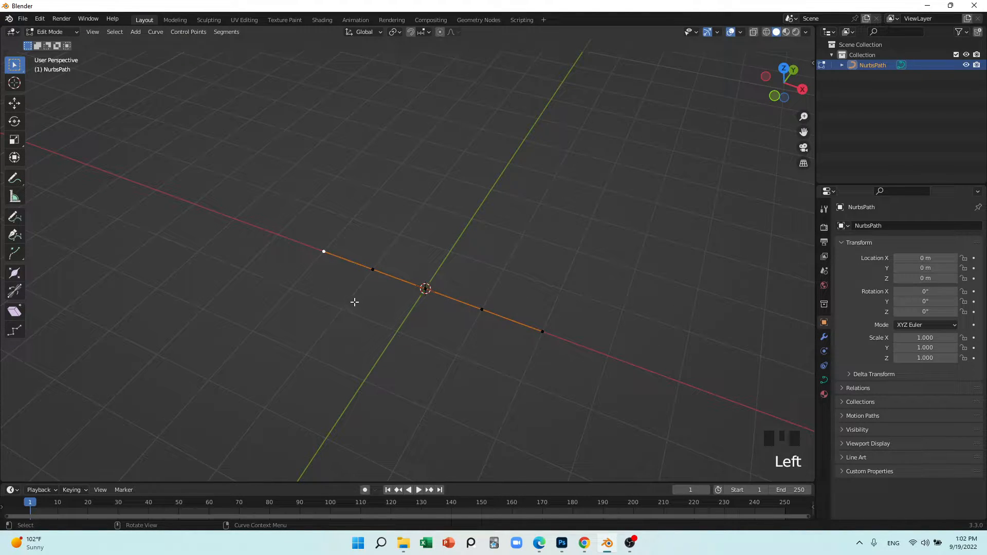
key(g)
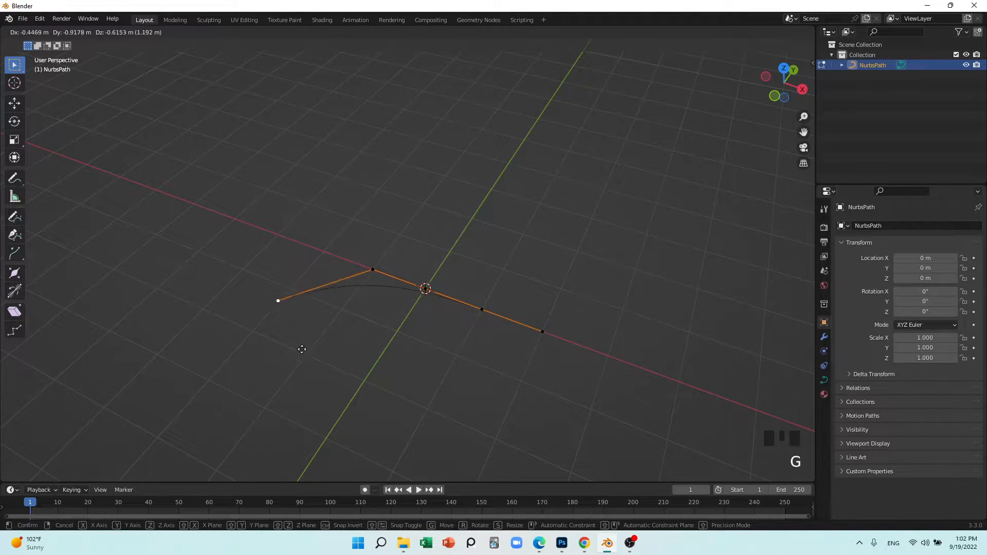
click(386, 161)
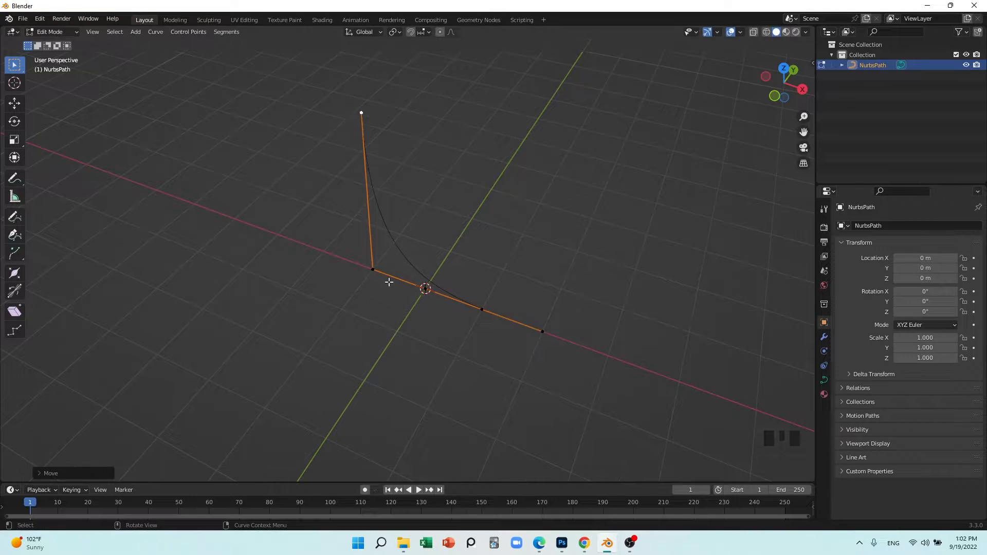
- Extrude two new control points in succession from the path's positive-X end, the second segment about 2.4 m long
middle_drag(388, 282, 368, 315)
scroll(369, 316, down, 3)
click(427, 346)
middle_drag(447, 368, 515, 384)
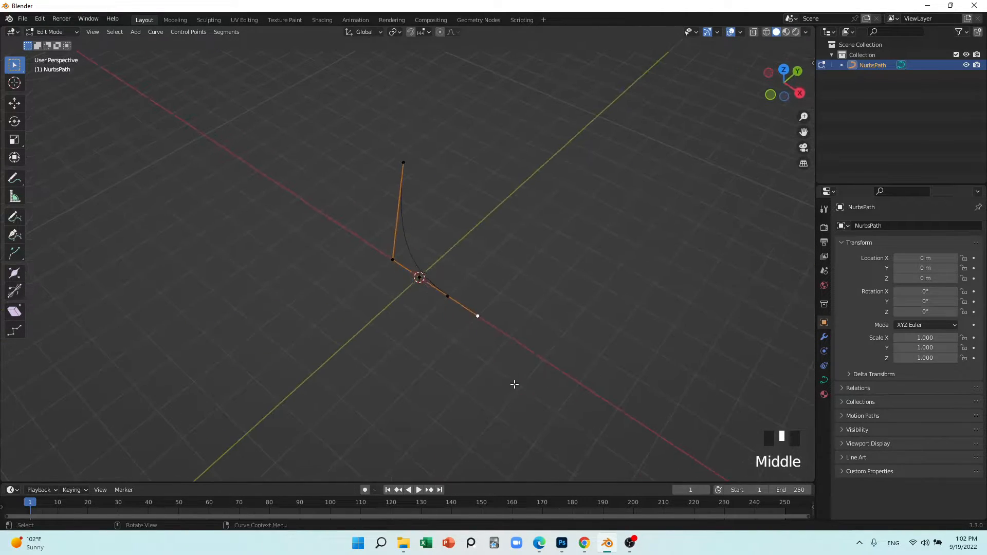
key(e)
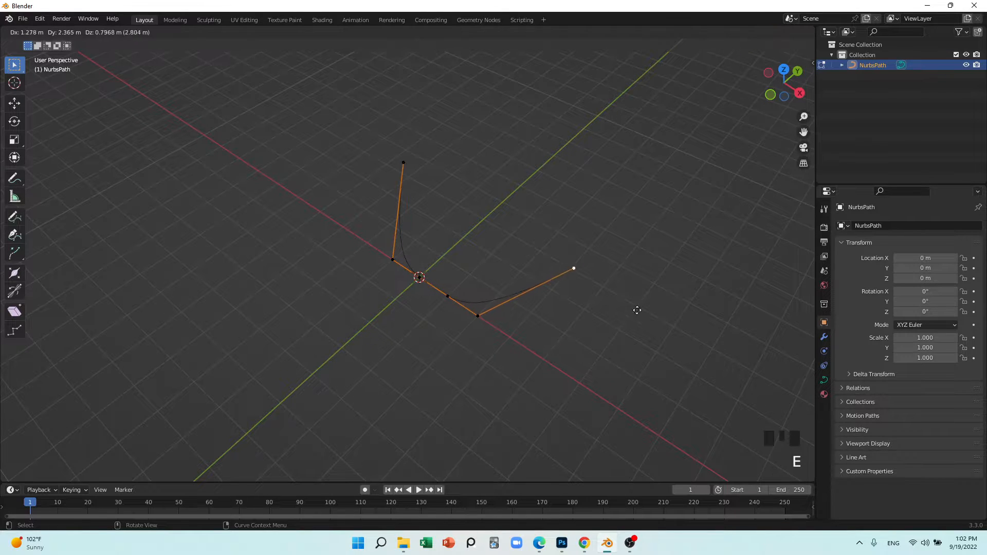
click(661, 291)
middle_drag(661, 291, 551, 396)
key(e)
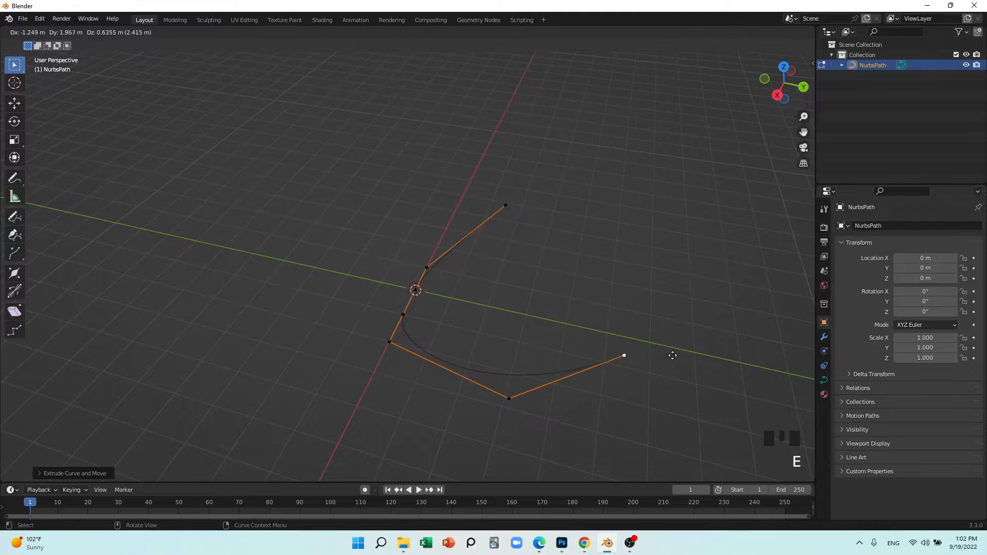
click(672, 353)
- Extrude one more control point from the curve's new end, locking the Z axis to keep it at the same height
middle_drag(672, 353, 599, 375)
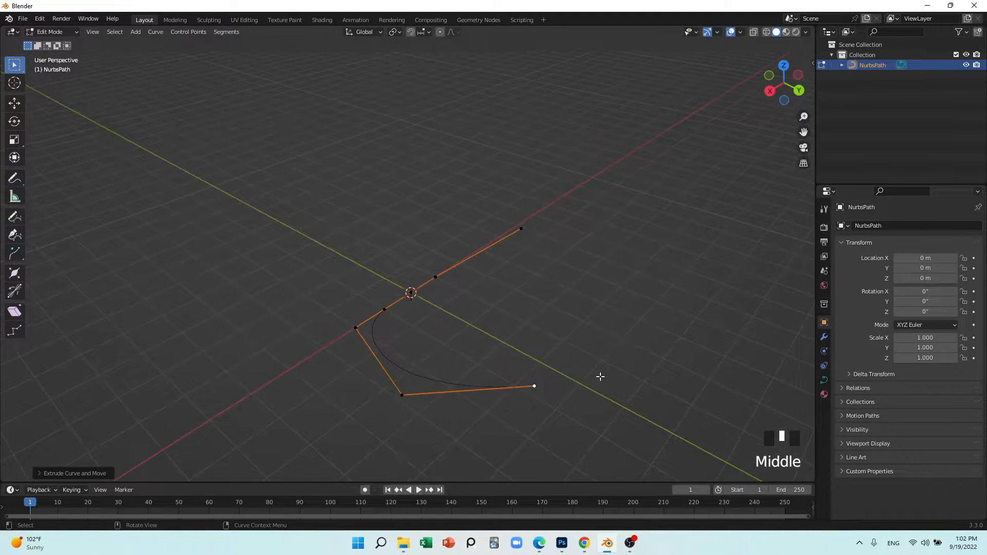
key(e)
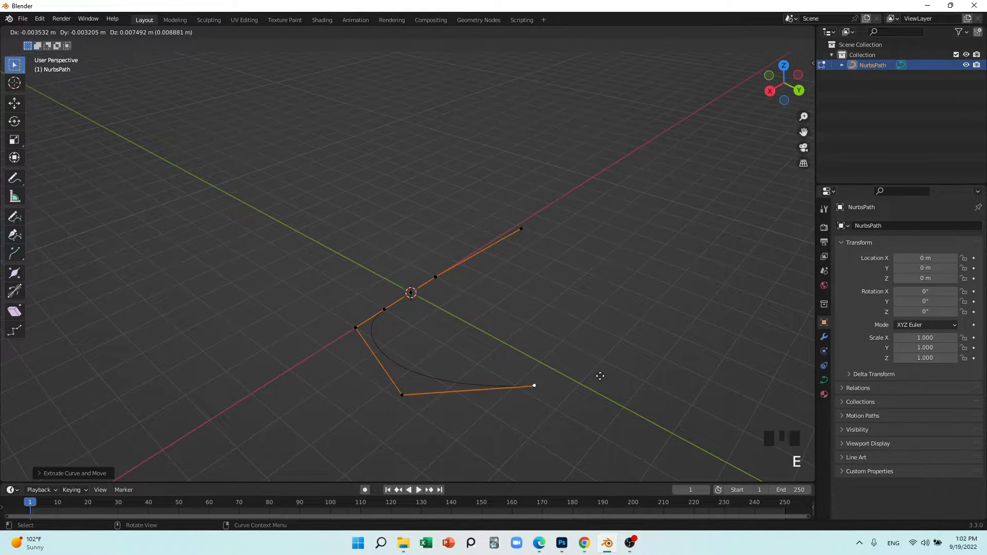
key(shift+z)
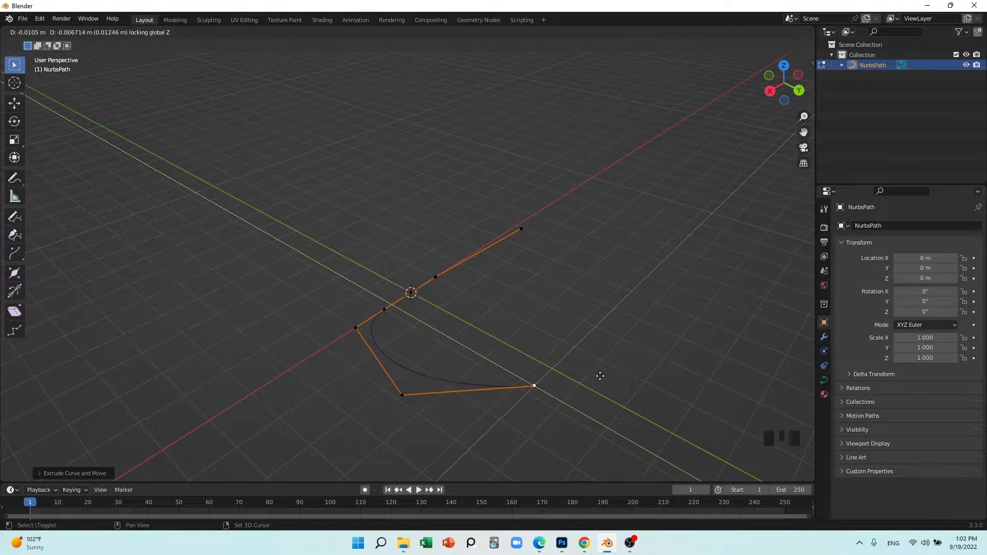
click(683, 289)
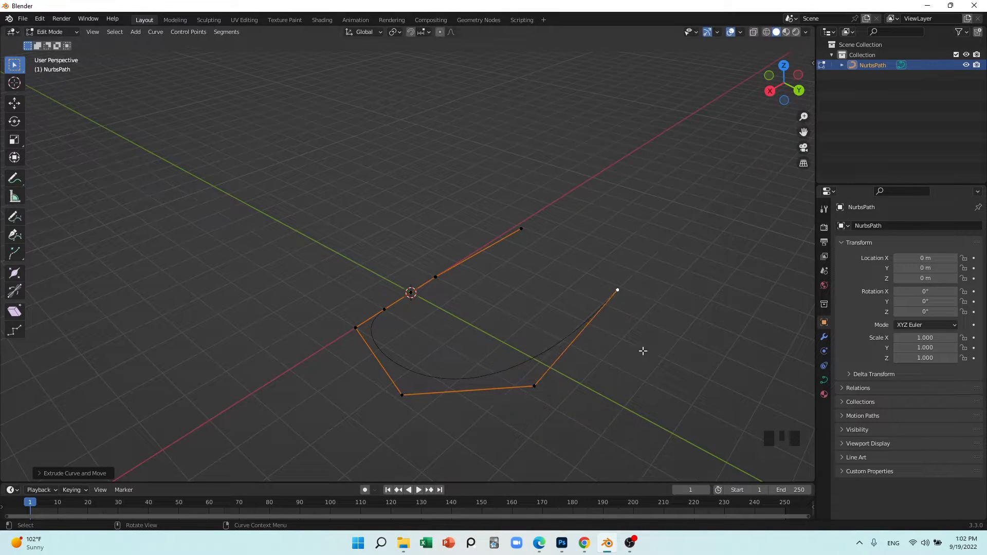
middle_drag(644, 348, 510, 362)
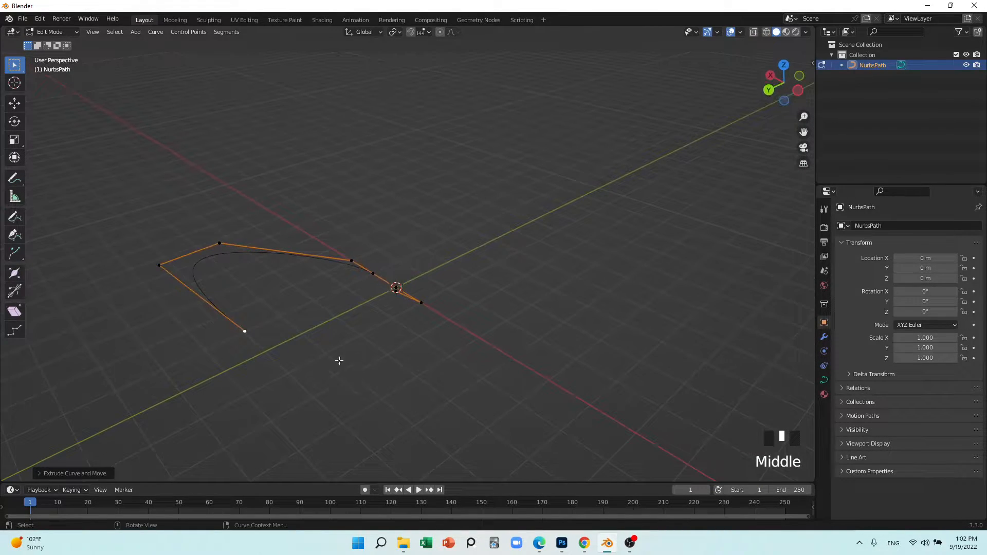
middle_drag(368, 344, 368, 370)
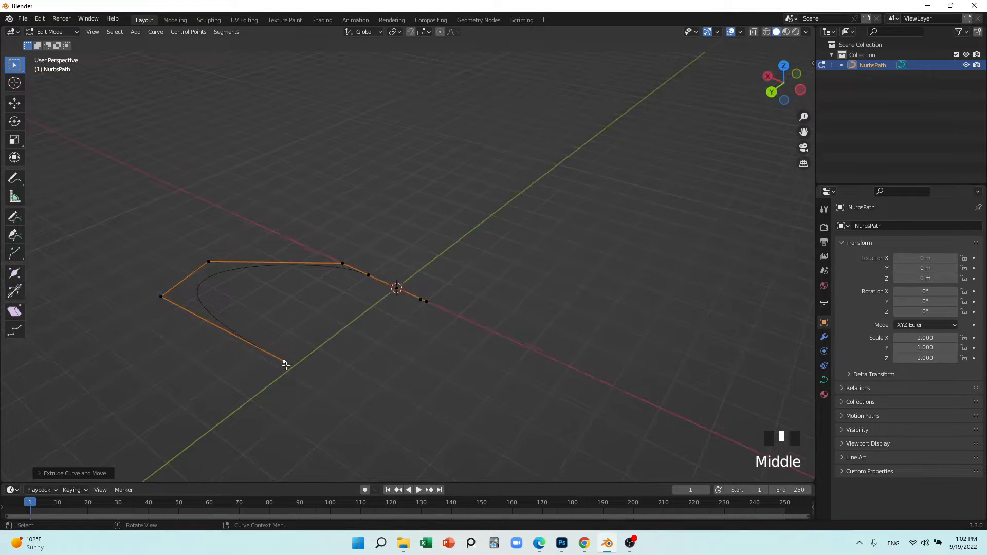
click(285, 364)
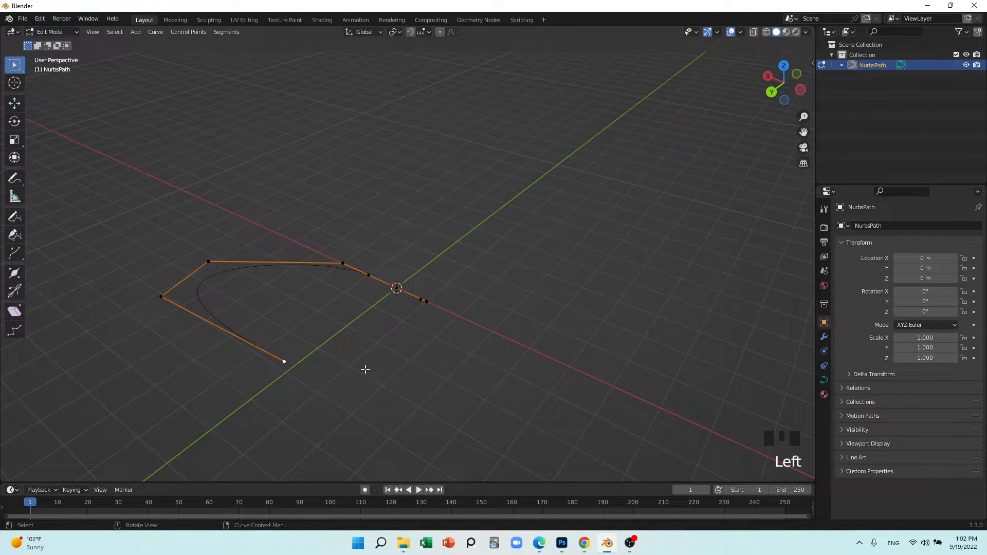
key(s)
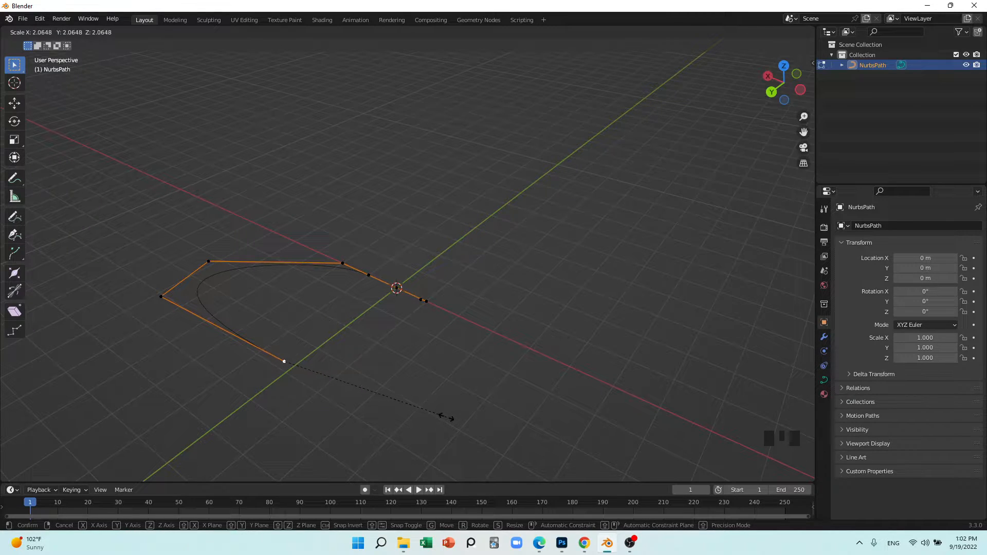
click(439, 416)
- Select all control points and scale the whole curve up slightly
key(a)
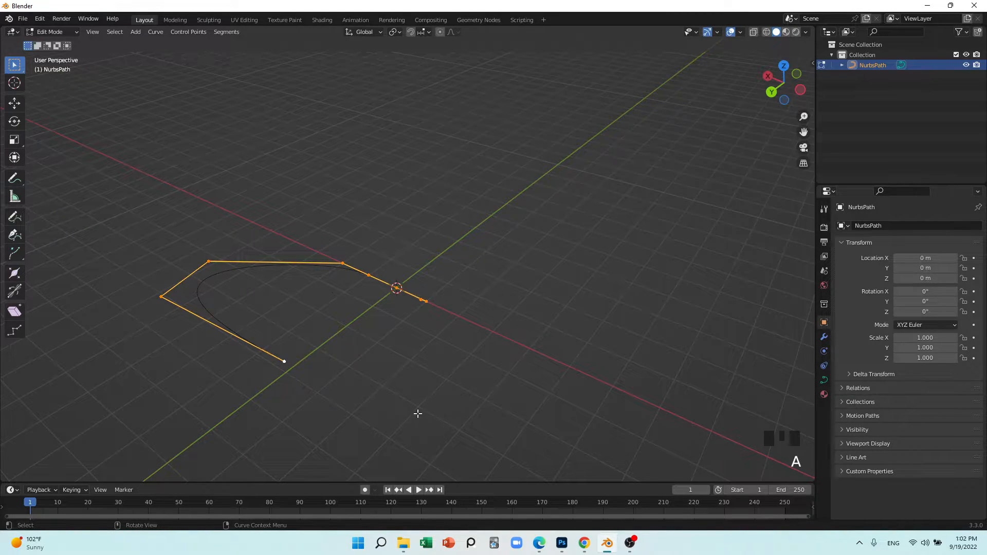
key(s)
click(442, 412)
middle_drag(443, 412, 390, 378)
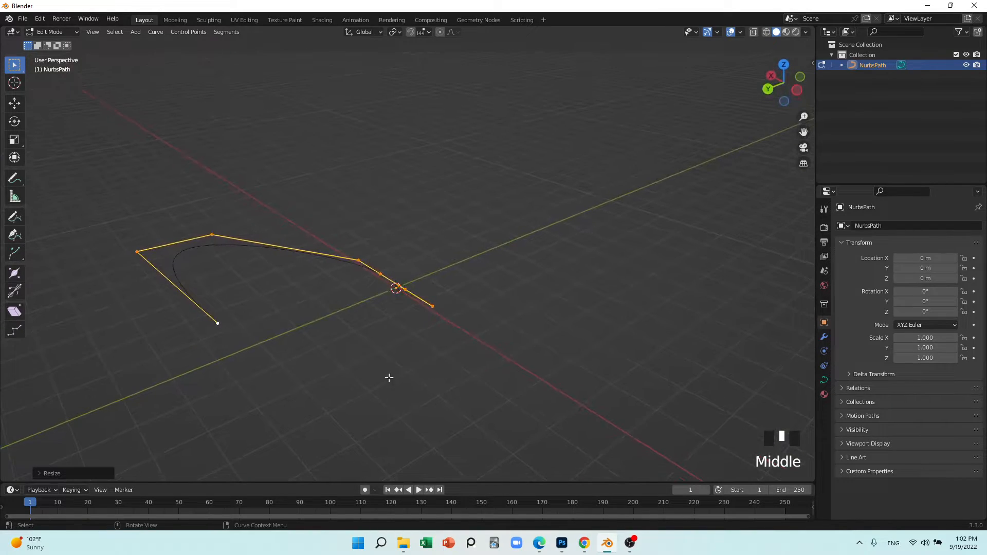
key(r)
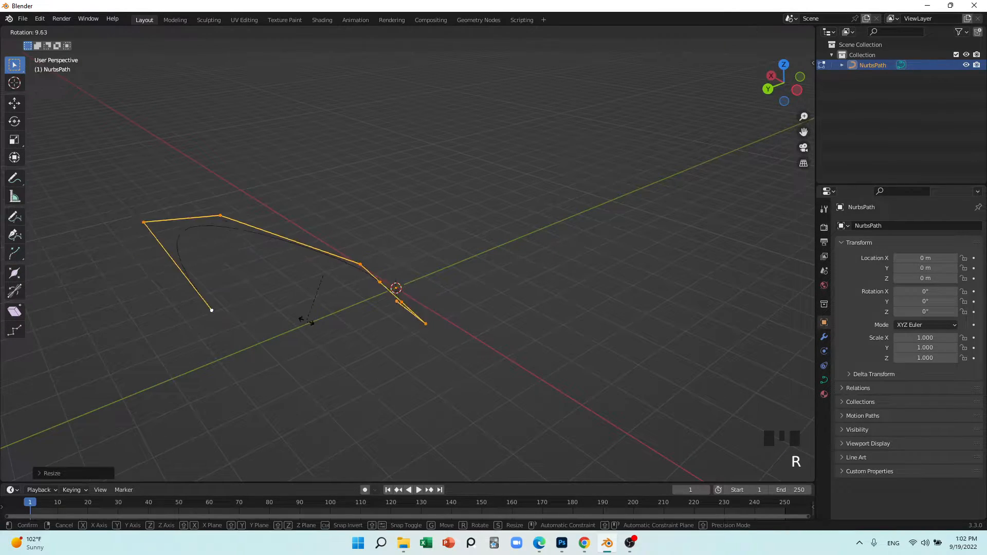
click(311, 351)
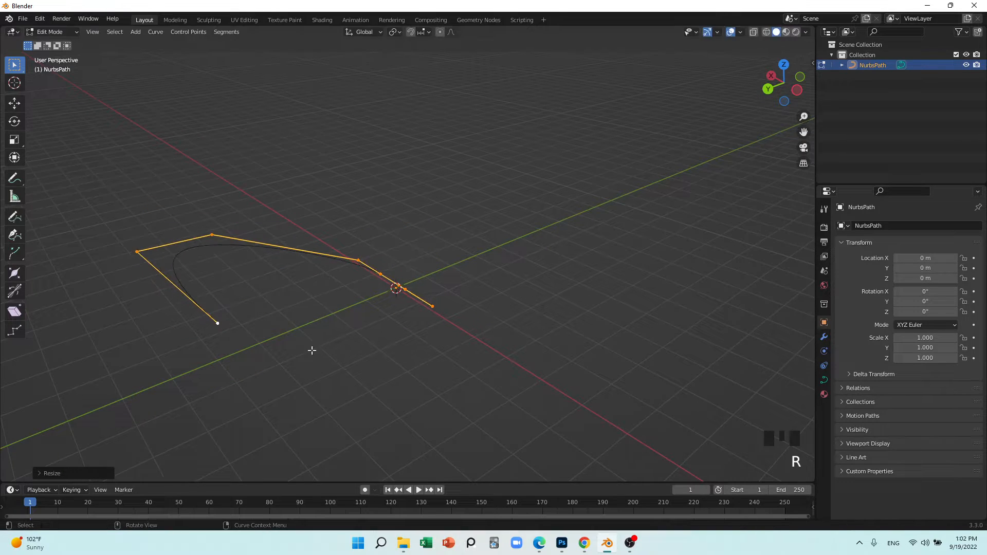
middle_drag(310, 349, 432, 371)
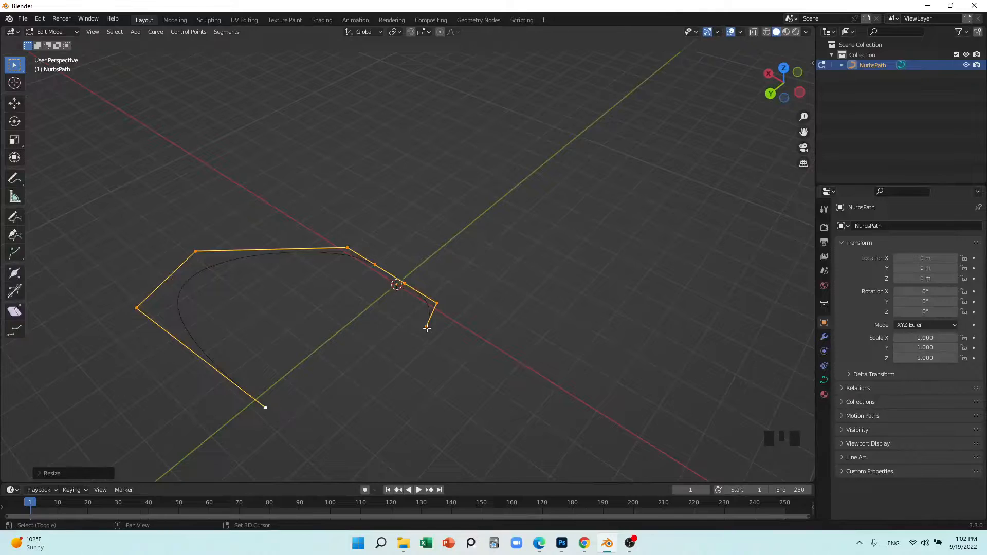
- Select the control points at both ends of the open curve and join them with a segment to close the loop
shift+click(425, 328)
click(430, 374)
click(425, 328)
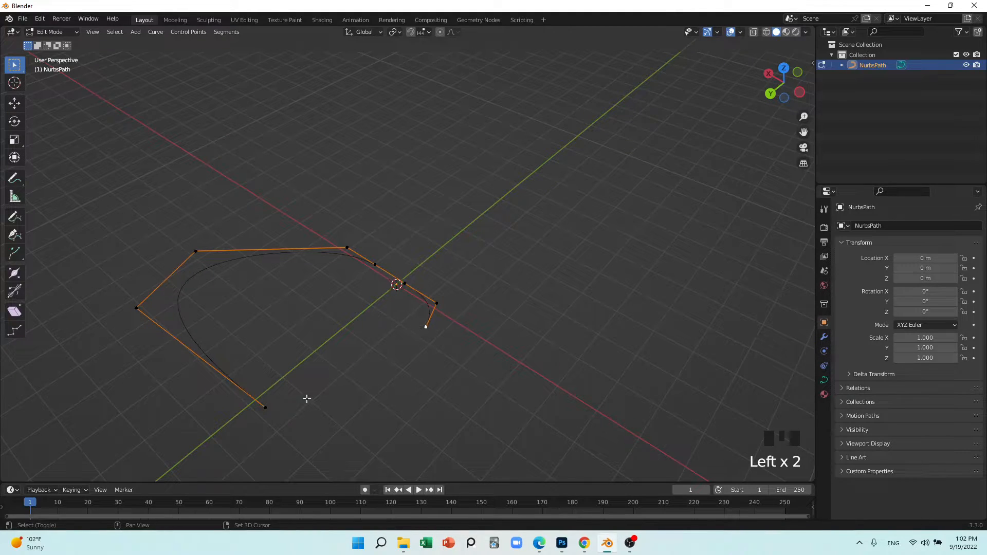
shift+click(269, 407)
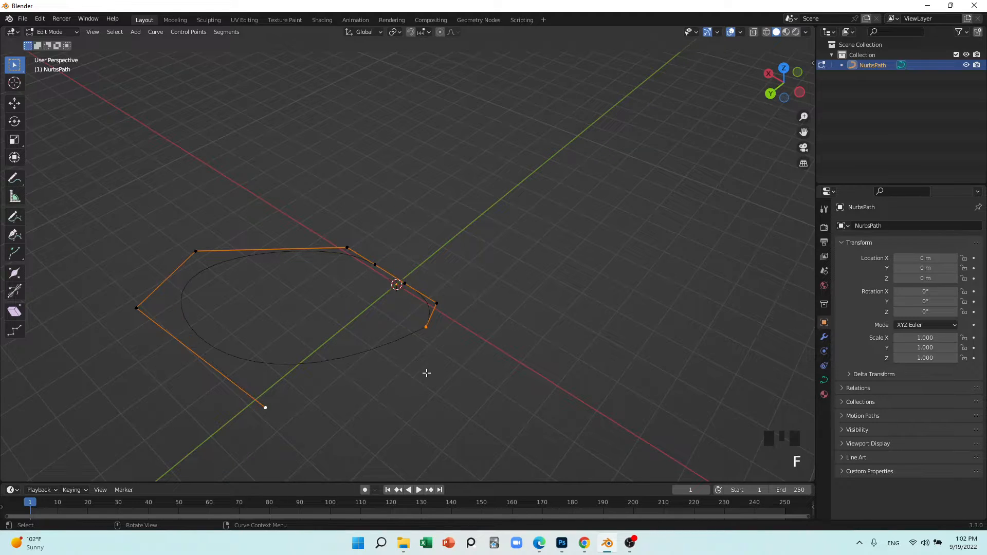
middle_drag(427, 372, 388, 362)
- Return to Object Mode and convert the closed curve to a mesh
key(Tab)
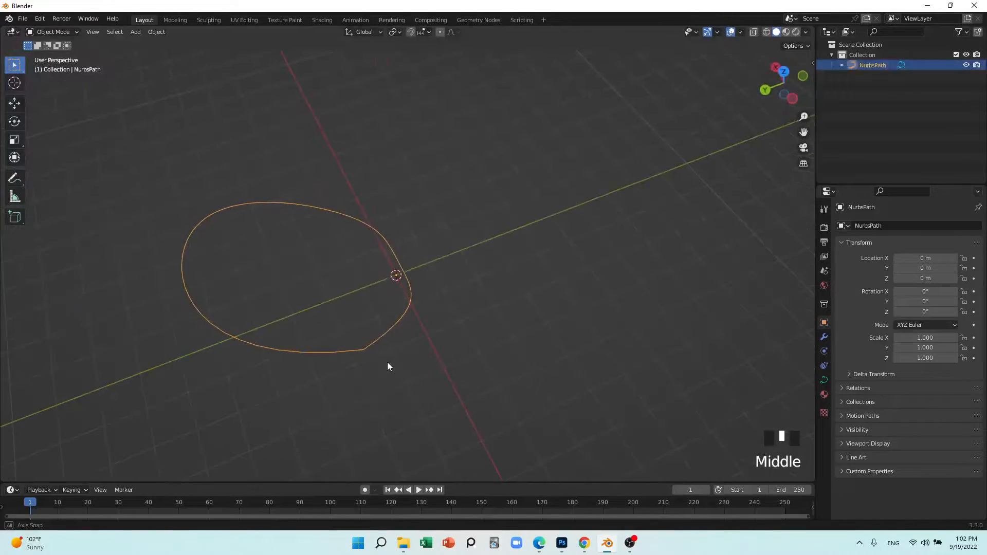
click(157, 32)
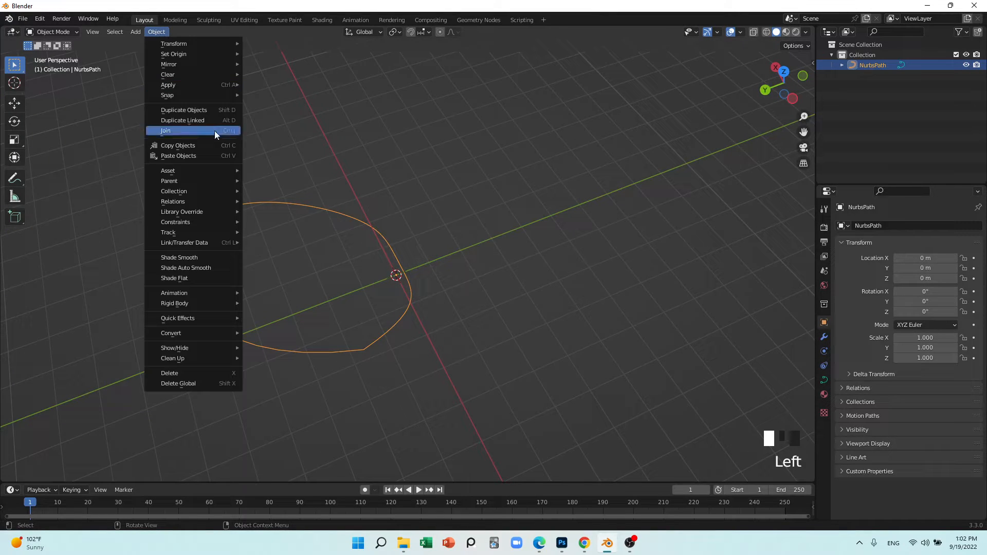
mouse_move(214, 334)
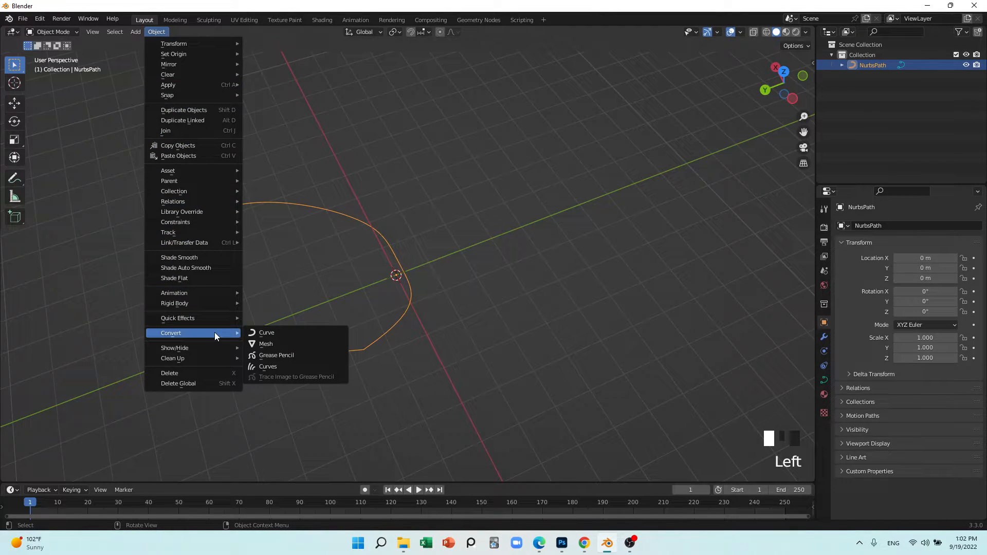
click(278, 344)
middle_drag(279, 344, 313, 329)
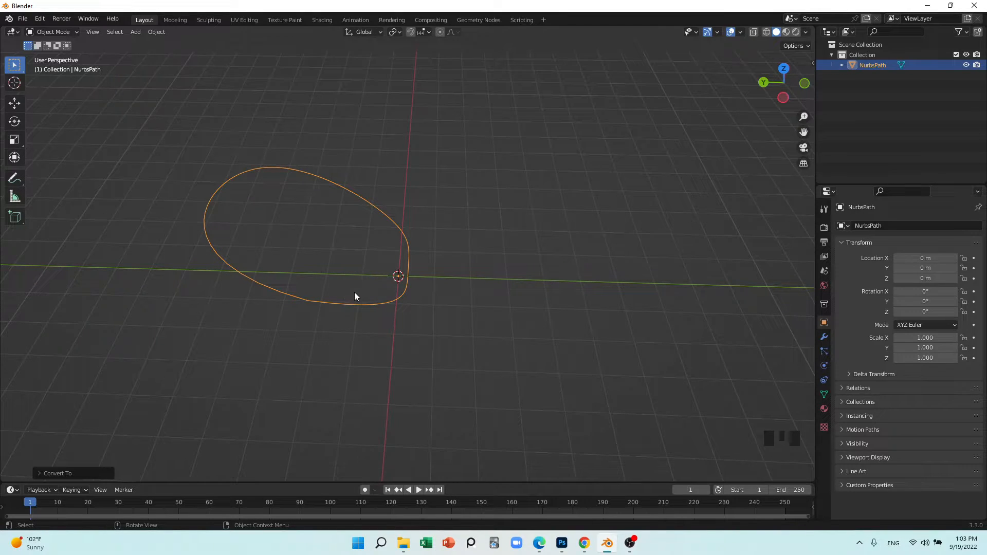
middle_drag(355, 293, 341, 293)
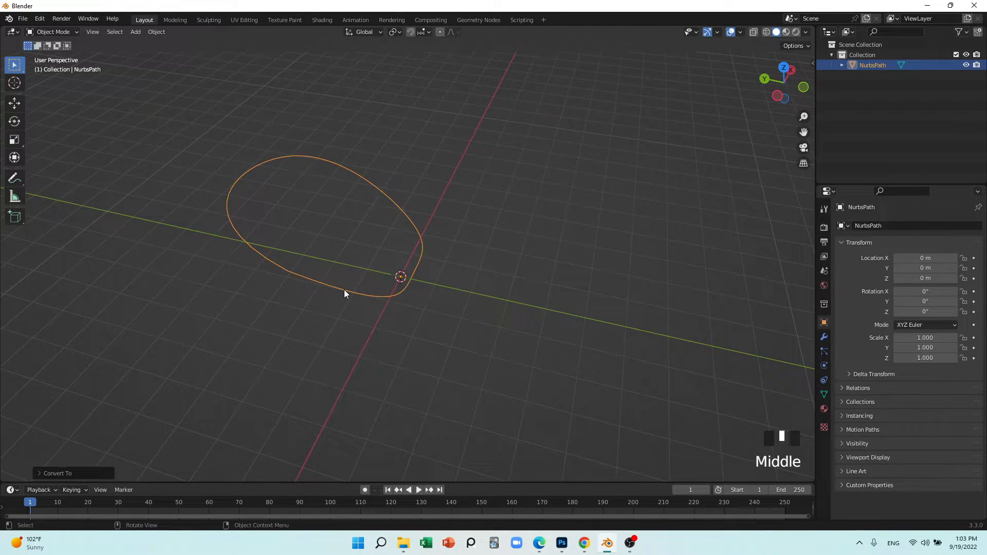
- Select the whole outline in Edit Mode and fill it with a single face
key(Tab)
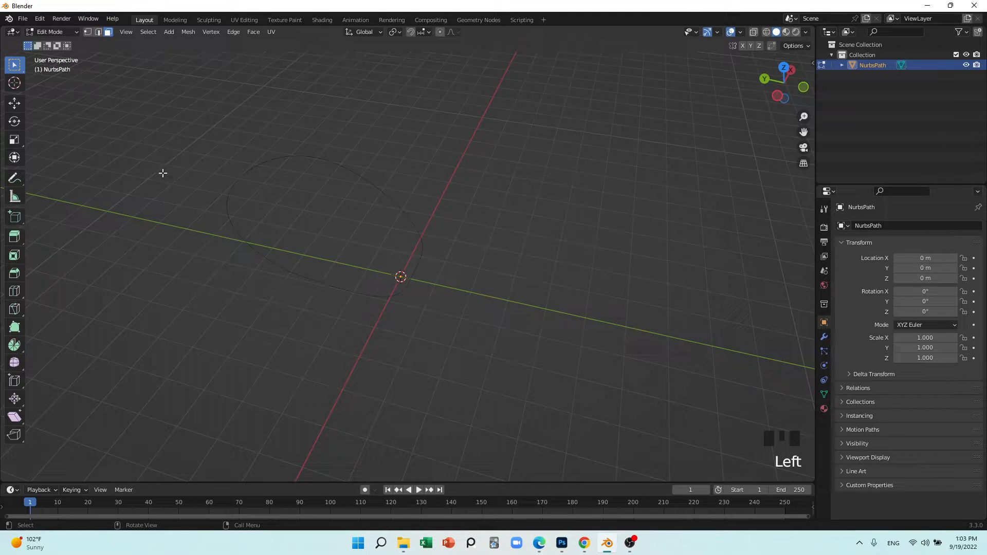
key(a)
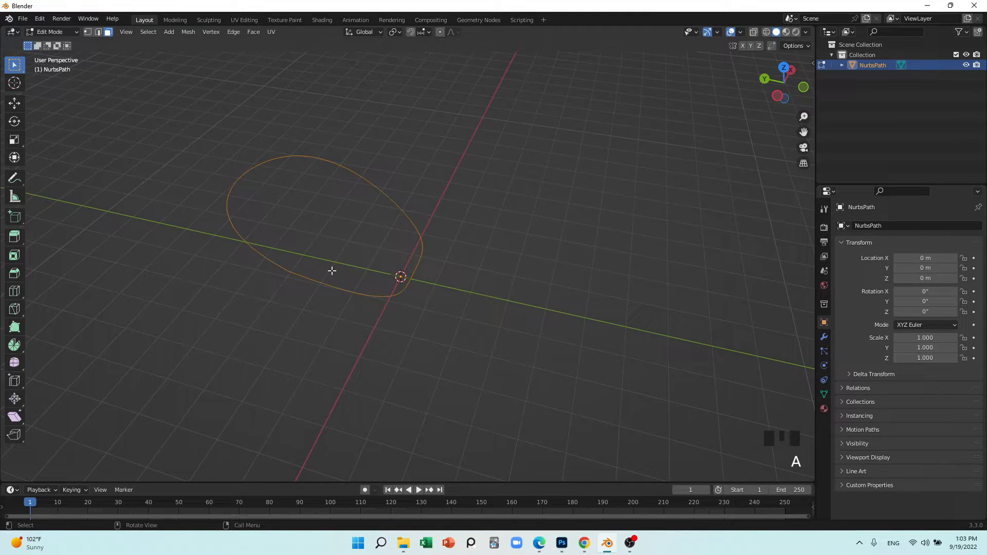
key(f)
key(Tab)
middle_drag(332, 310, 454, 347)
- Extrude the filled face upward about 0.6 m in Edit Mode and inset the top face to leave a narrow rim
key(Tab)
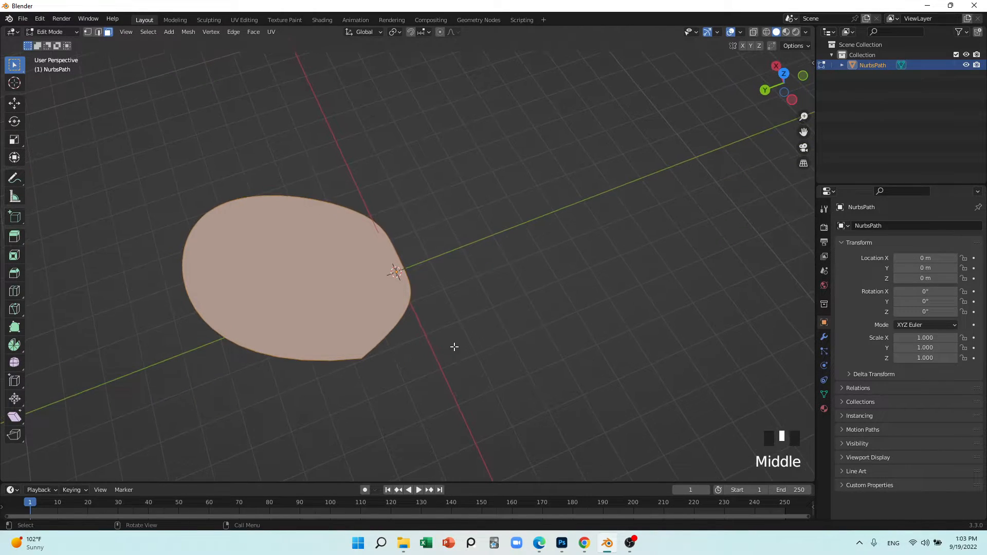
key(e)
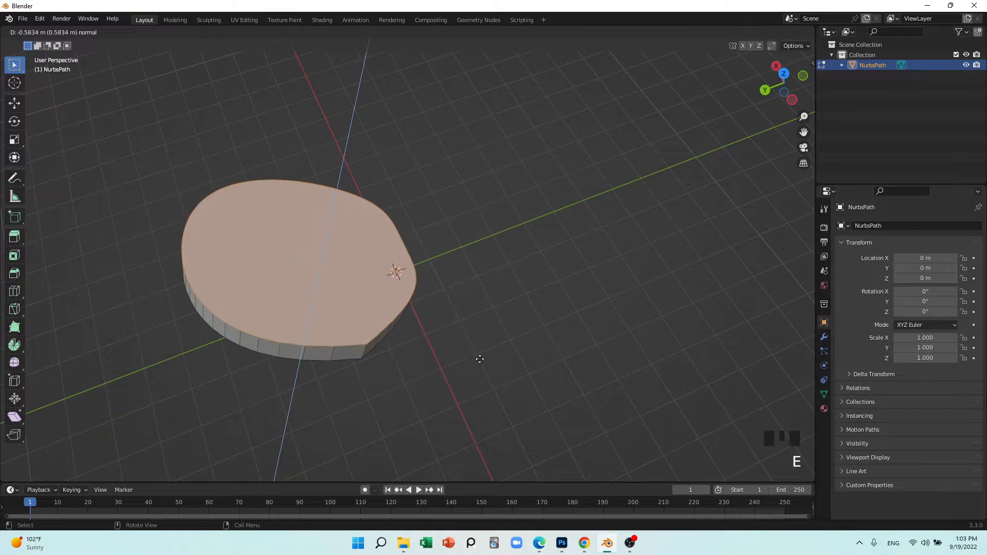
click(507, 362)
key(i)
click(513, 361)
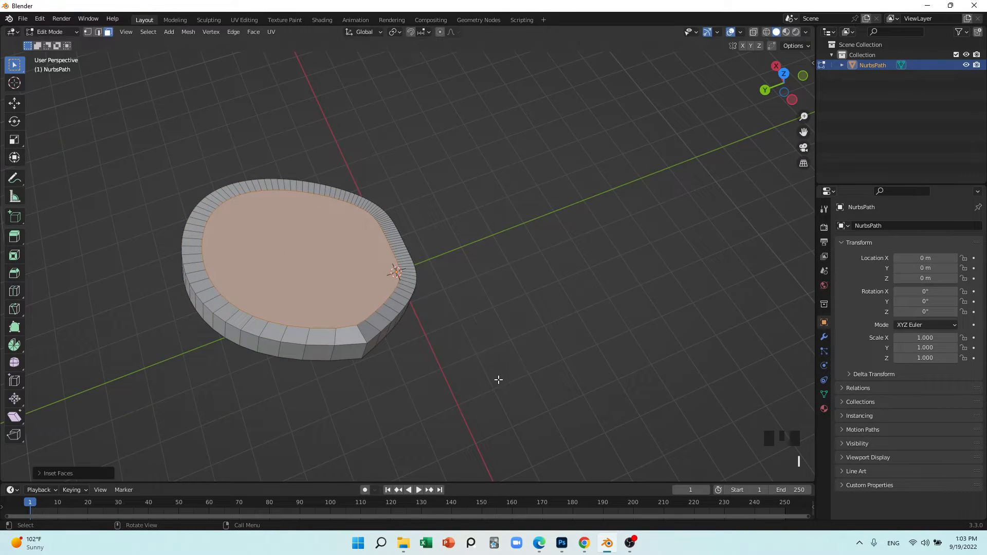
- Extrude the inset face upward to form a second tier and inset its top by about 0.28 m
key(e)
click(492, 322)
middle_drag(492, 343, 441, 382)
key(i)
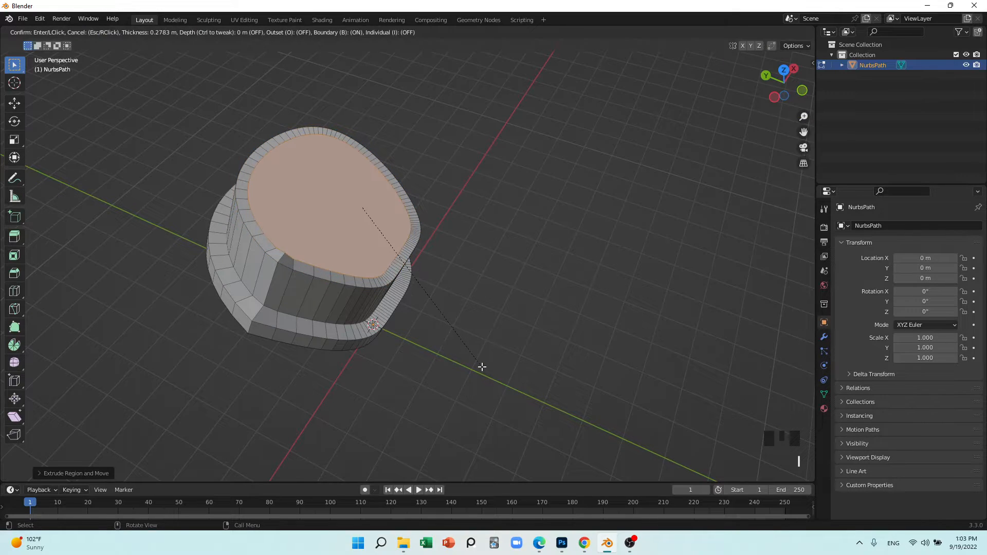
click(480, 368)
- Extrude the second tier's inset face upward to form a third tier
key(e)
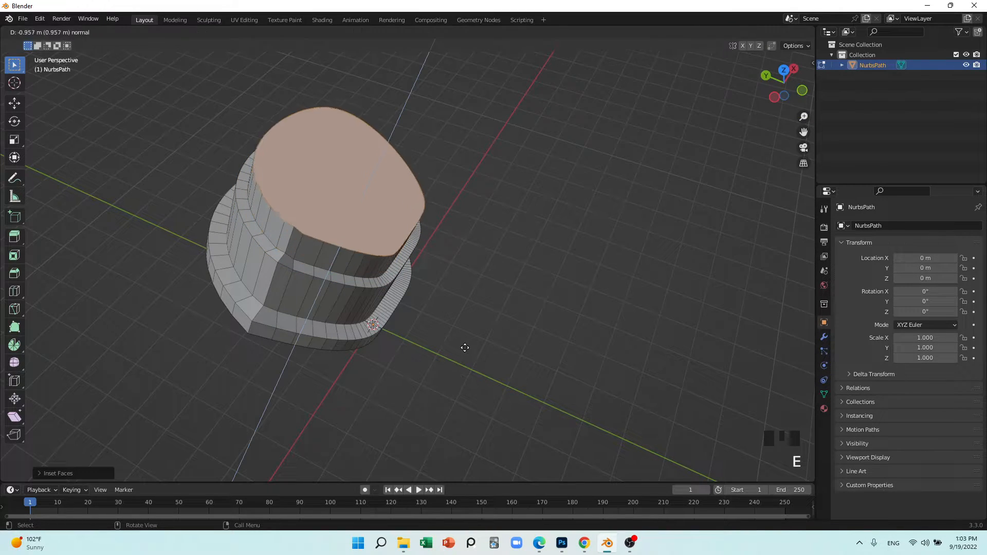
click(465, 329)
middle_drag(464, 329, 280, 287)
scroll(432, 288, up, 3)
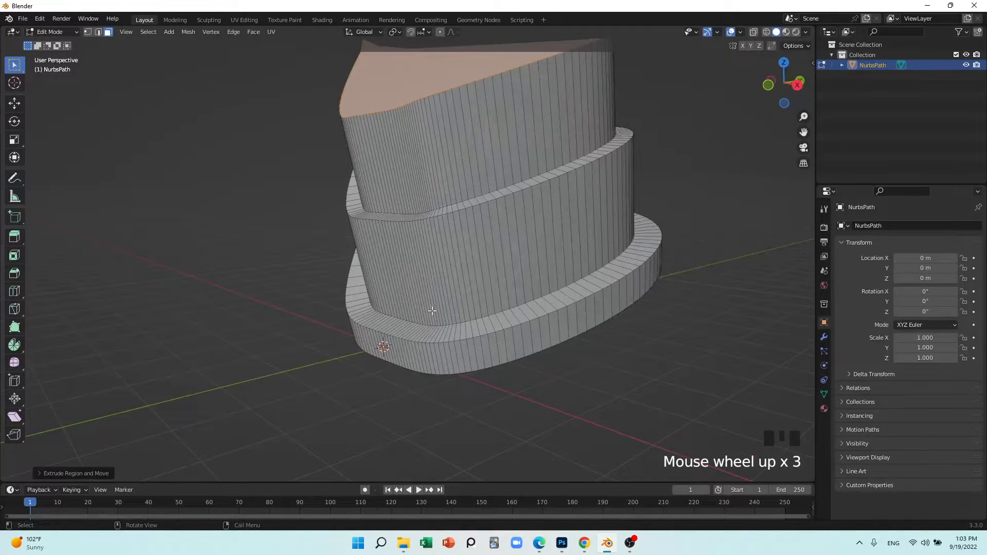
- Add two horizontal loop cuts around the middle tier, one near its upper edge and one in its lower half
middle_drag(432, 311, 420, 313)
key(ctrl+r)
click(438, 288)
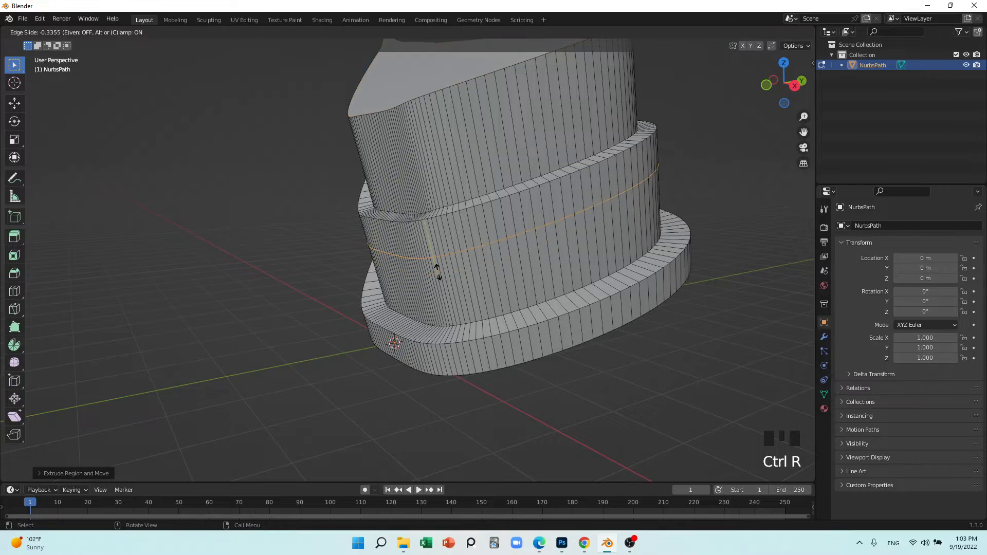
click(434, 255)
key(ctrl+r)
click(446, 281)
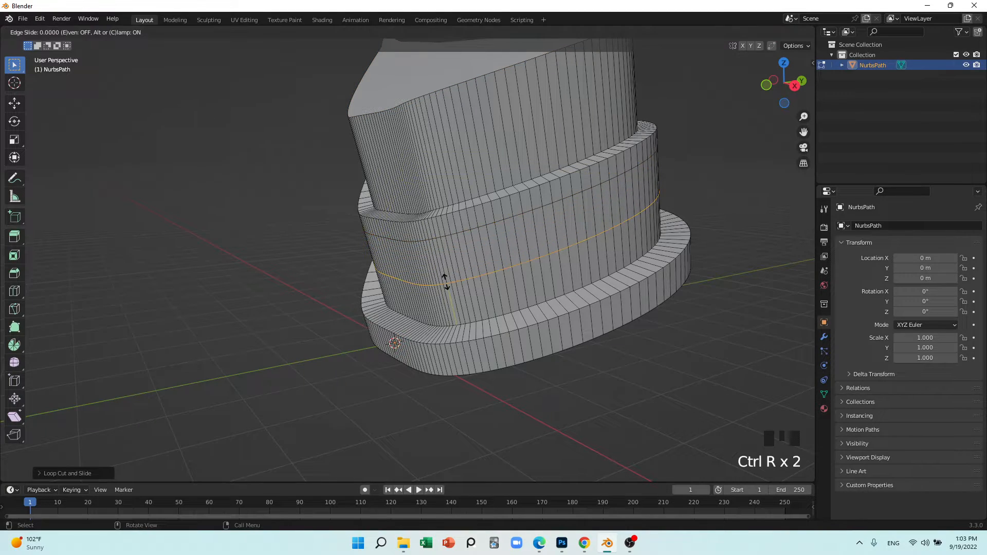
click(446, 289)
middle_drag(445, 289, 417, 286)
- Select adjacent narrow faces between the middle tier's two loop cuts and extrude them inward to form a window recess
scroll(437, 262, up, 3)
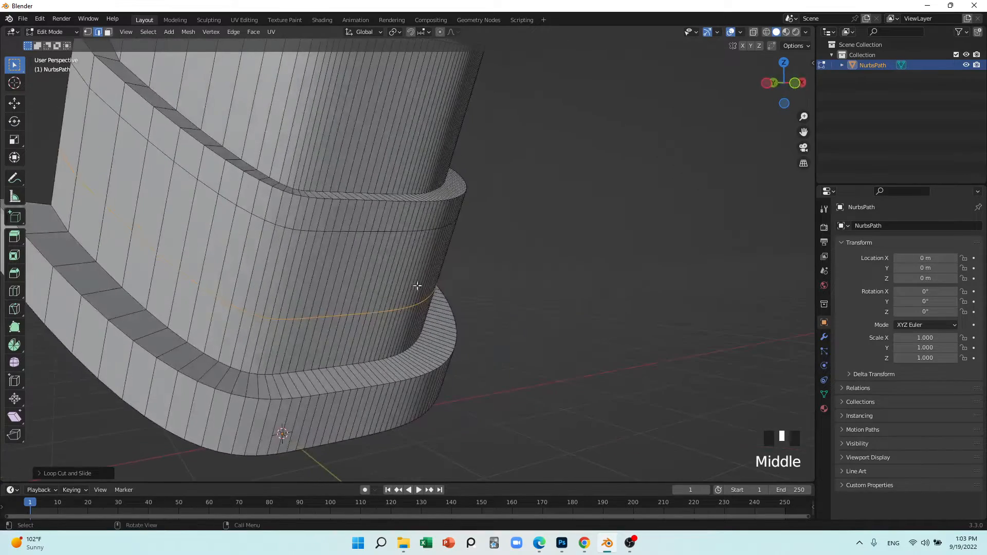
key(3)
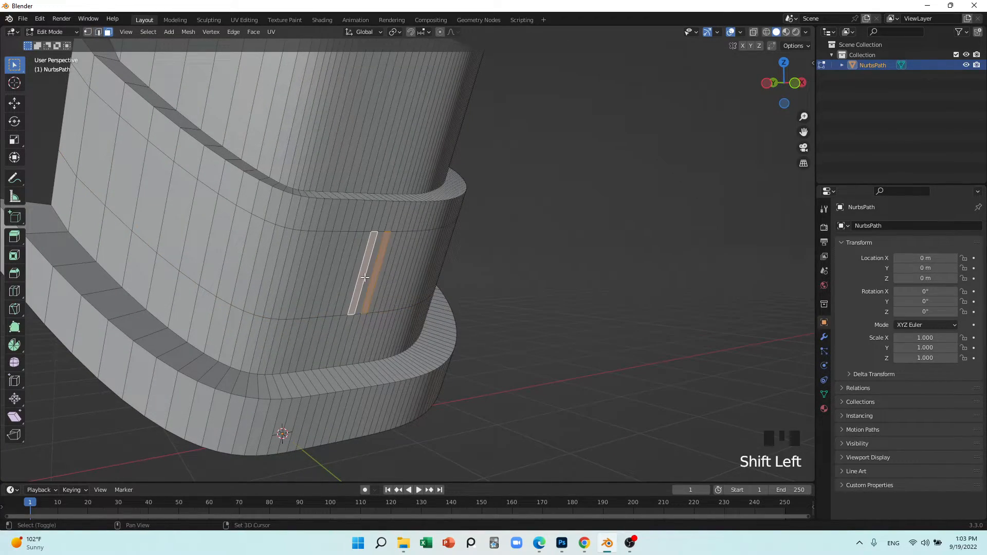
shift+click(371, 276)
middle_drag(370, 276, 410, 318)
scroll(367, 278, up, 4)
key(e)
click(394, 325)
- Select neighbouring faces beside the first recess and extrude them inward about 0.11 m to form a second window recess
click(422, 302)
shift+click(437, 324)
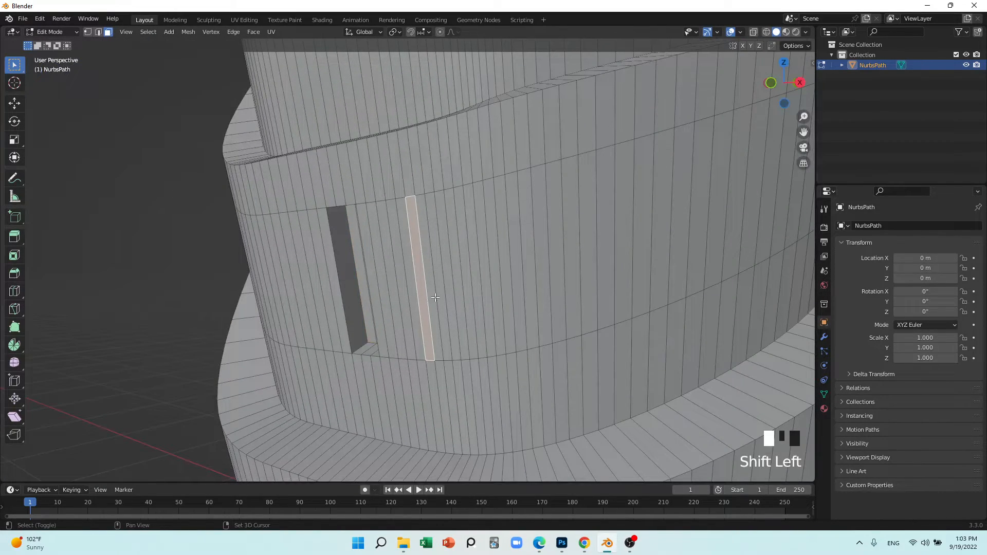
shift+click(438, 326)
key(e)
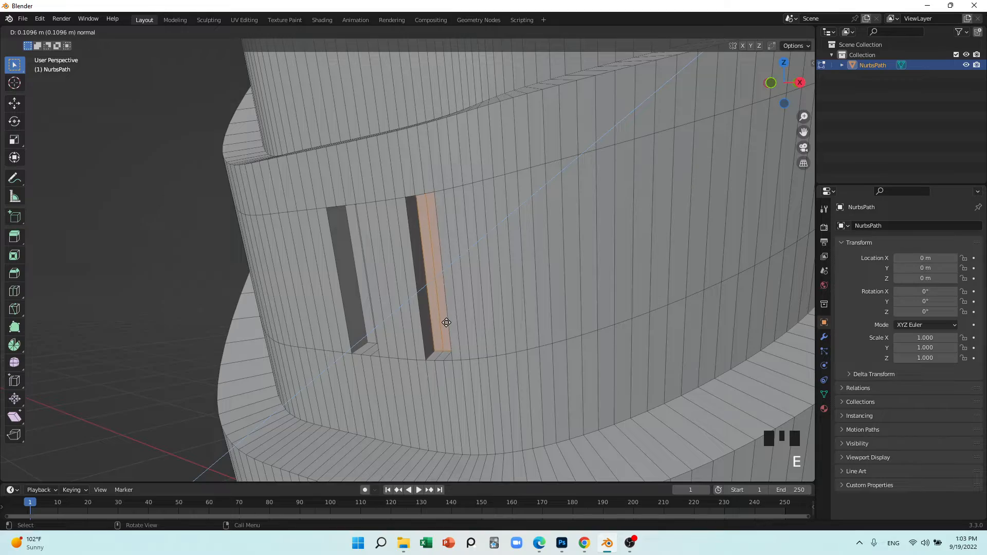
click(447, 322)
- Add a vertical loop cut just outside the first recess and slide it close to the recess's edge
middle_drag(446, 322, 362, 337)
scroll(360, 335, up, 3)
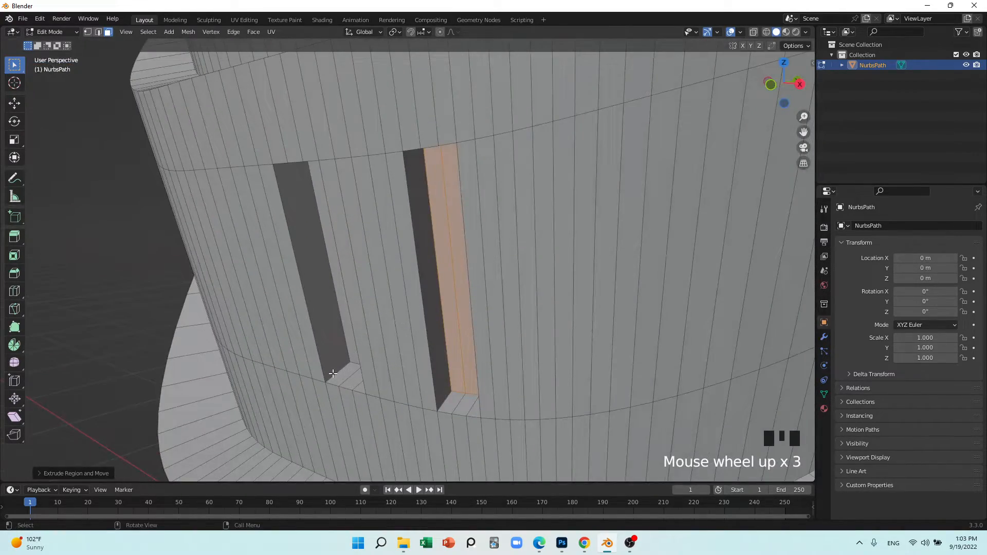
scroll(329, 370, up, 2)
middle_drag(319, 365, 323, 363)
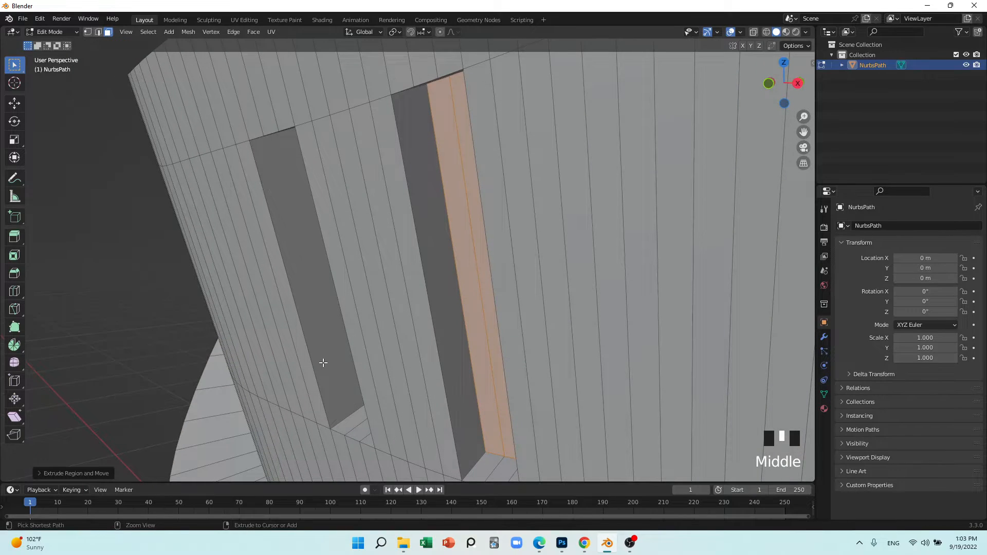
key(ctrl+r)
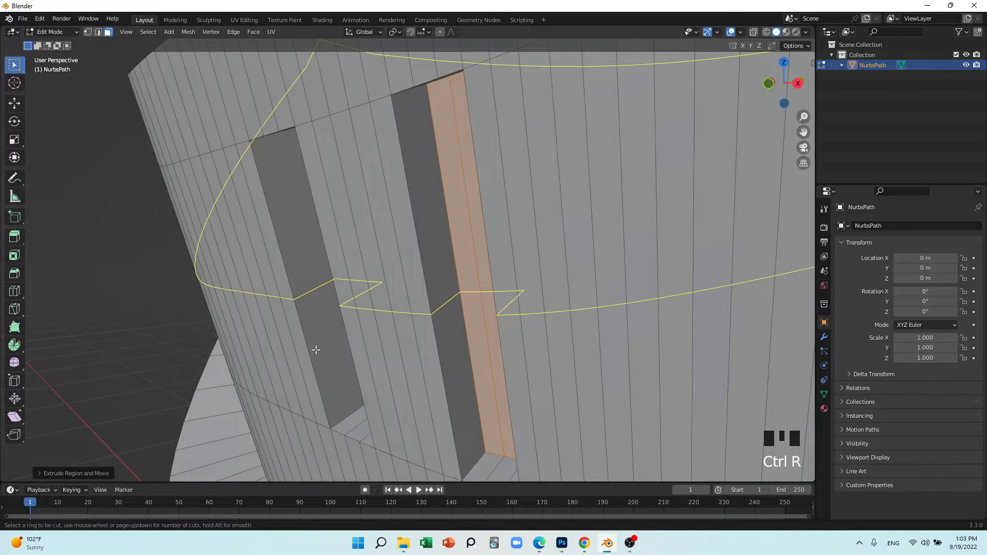
click(246, 148)
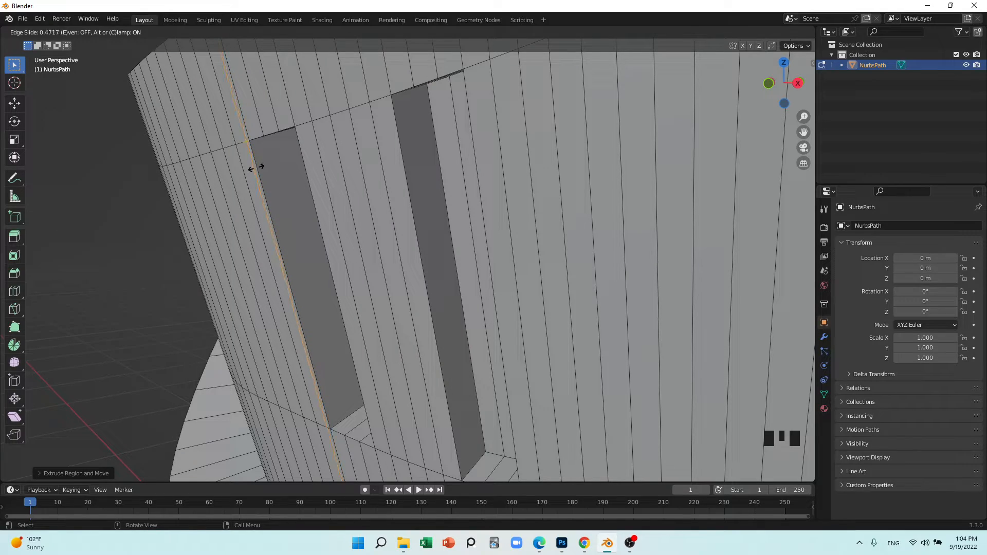
click(256, 168)
middle_drag(256, 168, 577, 251)
- Knife-cut the first recess's side wall from its lower edge to its upper edge, close to the outer corner
scroll(278, 371, up, 4)
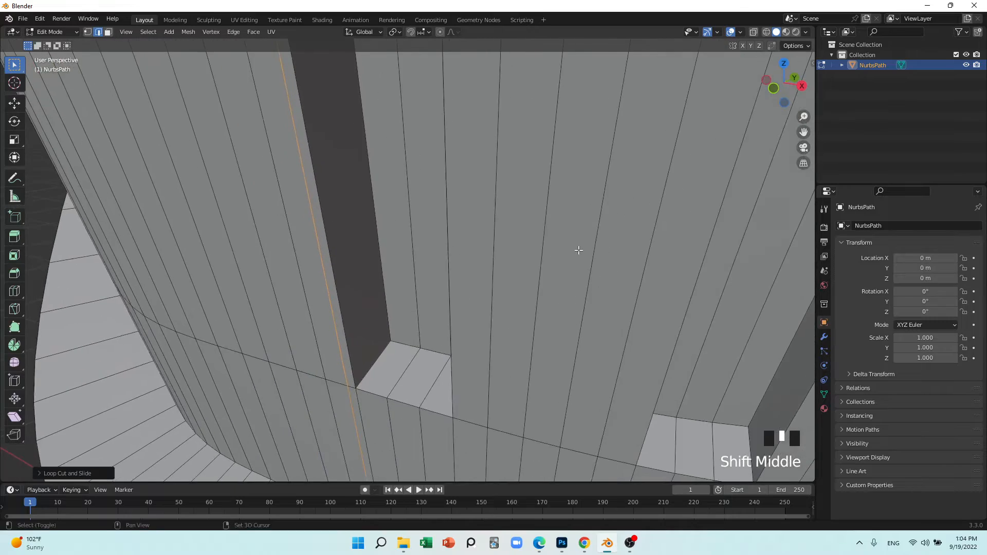
key(k)
middle_drag(388, 362, 501, 414)
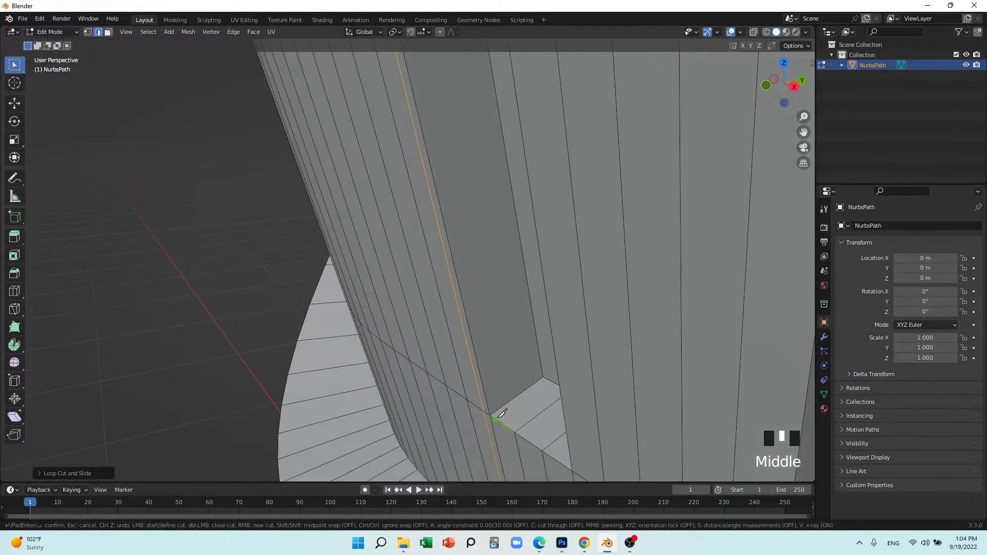
scroll(506, 405, down, 8)
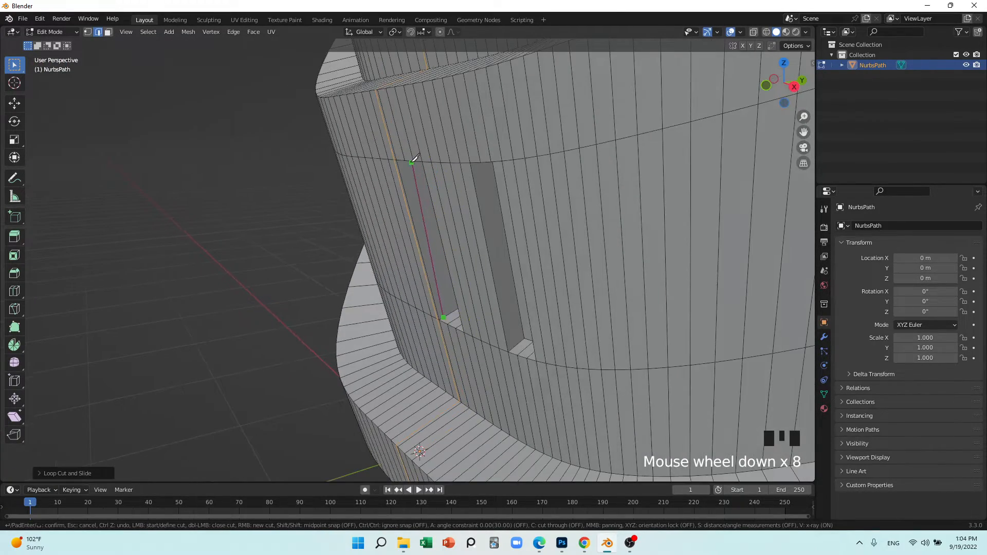
middle_drag(462, 308, 390, 113)
scroll(440, 194, up, 7)
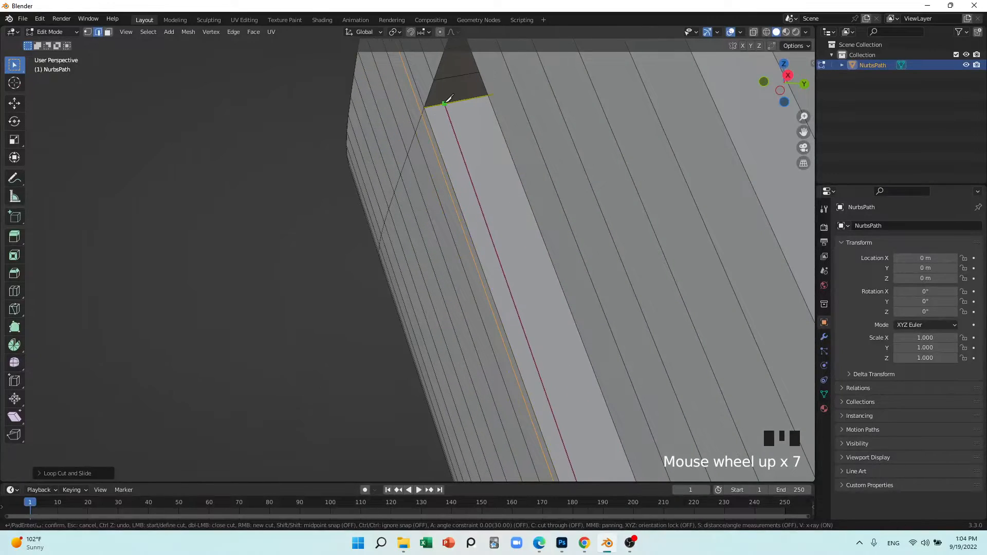
click(439, 105)
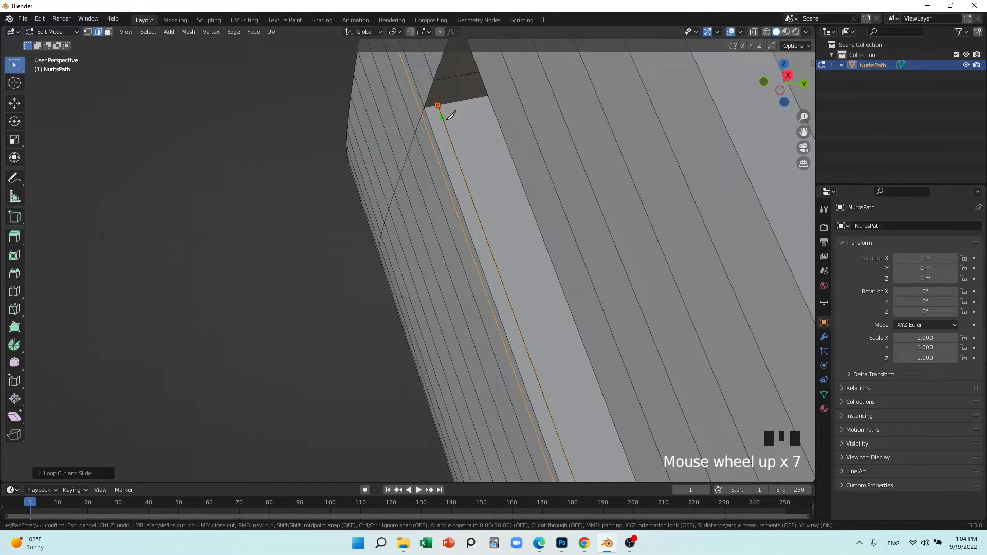
key(Escape)
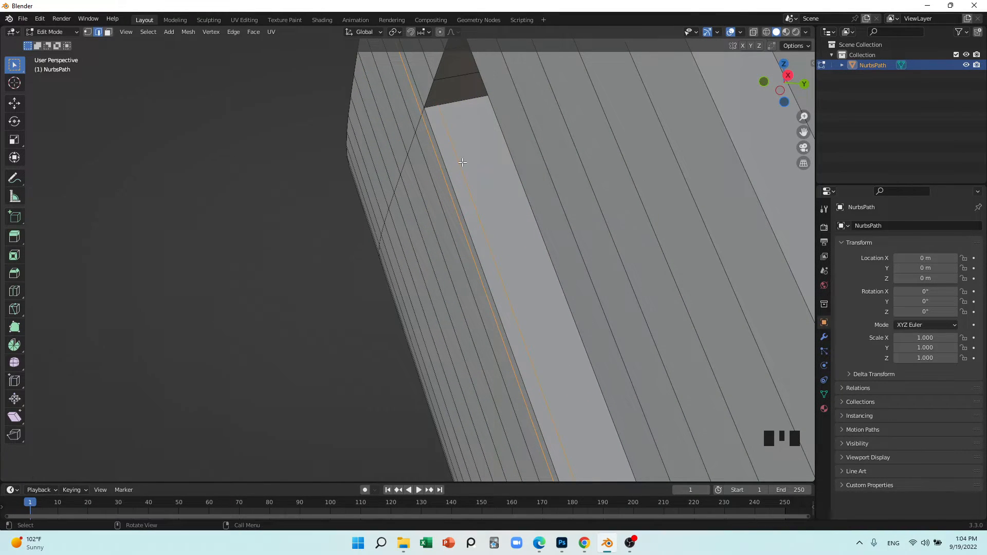
- Select the narrow outer face of the first recess's cut side wall and try to extrude it across the recess
key(3)
click(429, 178)
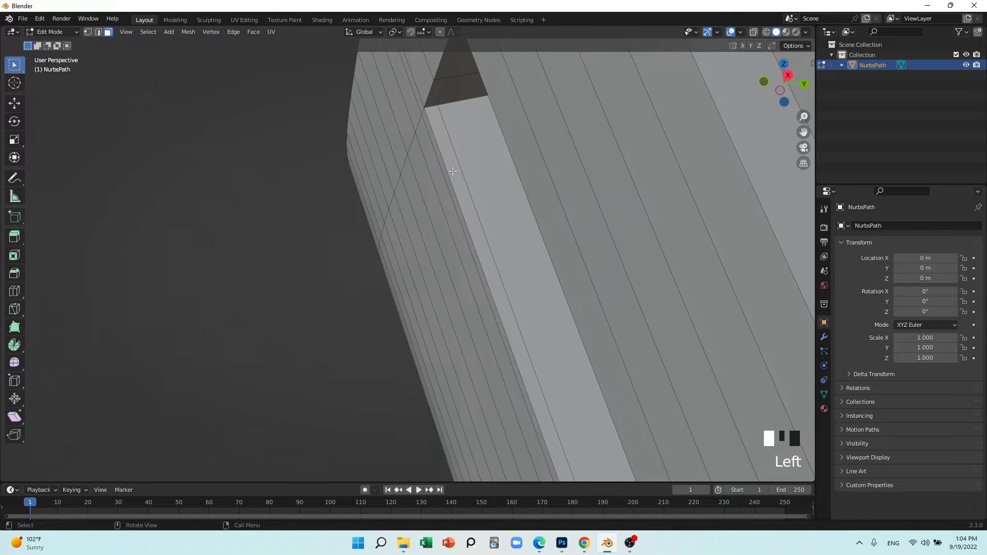
middle_drag(450, 317, 506, 406)
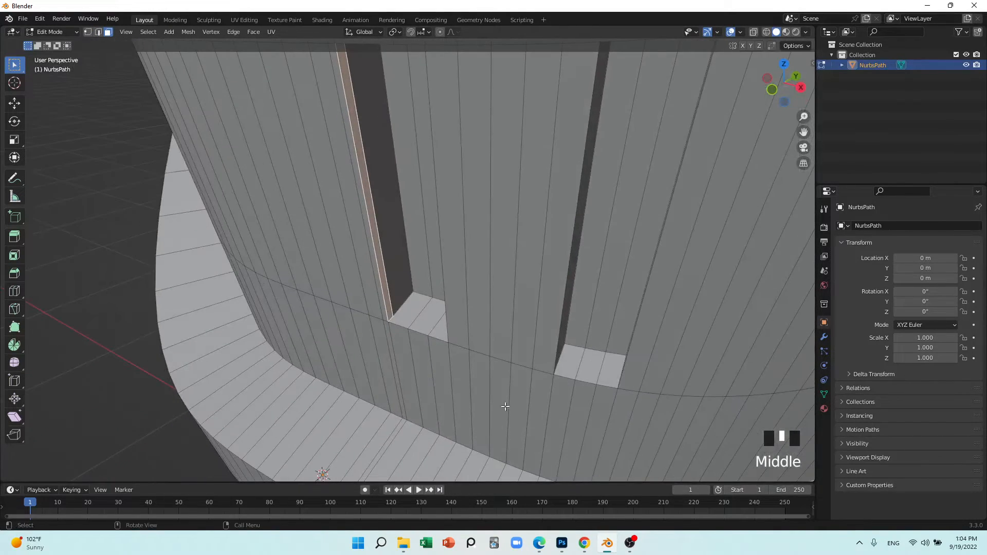
key(e)
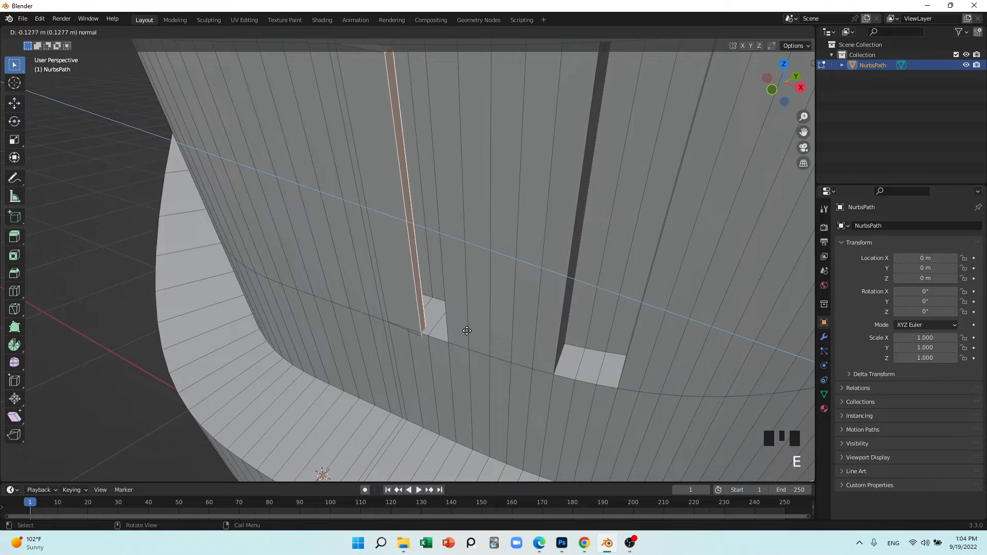
click(501, 340)
- Extrude the selected side-wall strip slightly into the first recess using Extrude Individual Faces
middle_drag(501, 340, 461, 308)
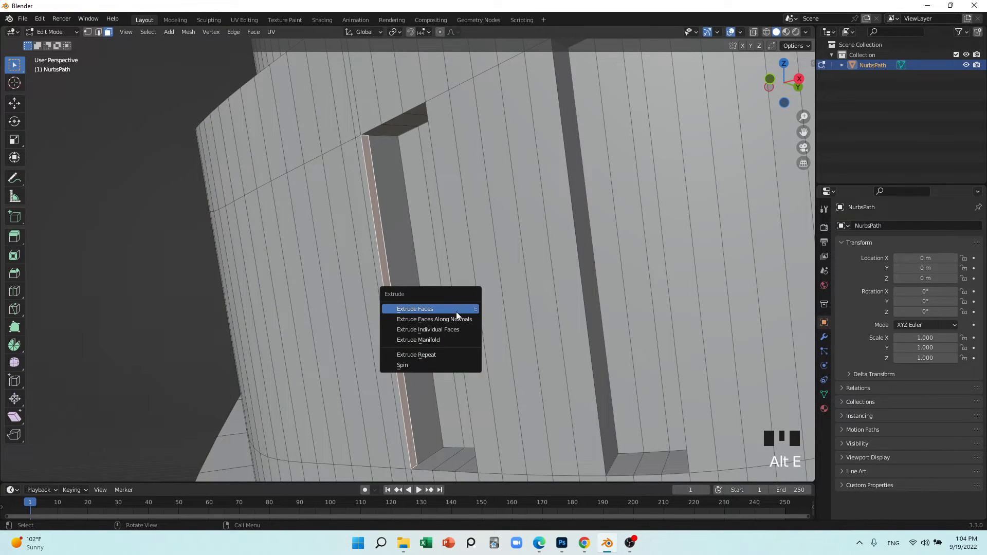
click(454, 327)
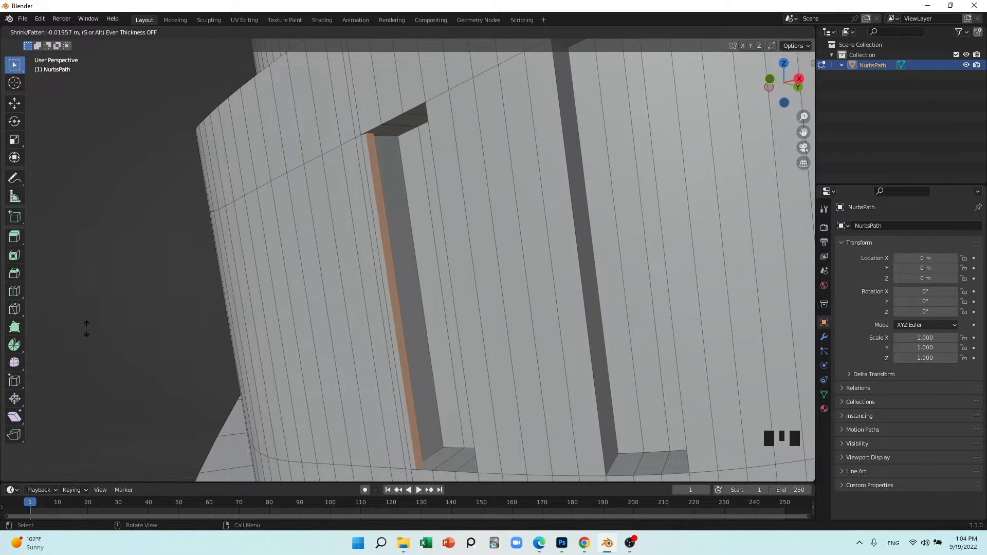
click(430, 292)
- Try a second Extrude Individual Faces on the recess's side-wall strip and undo it
middle_drag(398, 273, 420, 310)
key(alt+e)
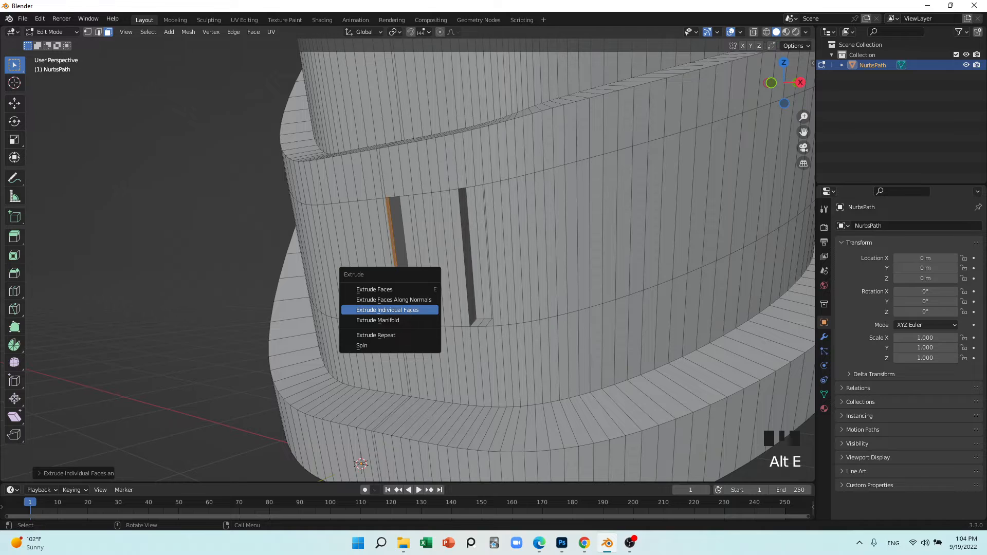
click(409, 310)
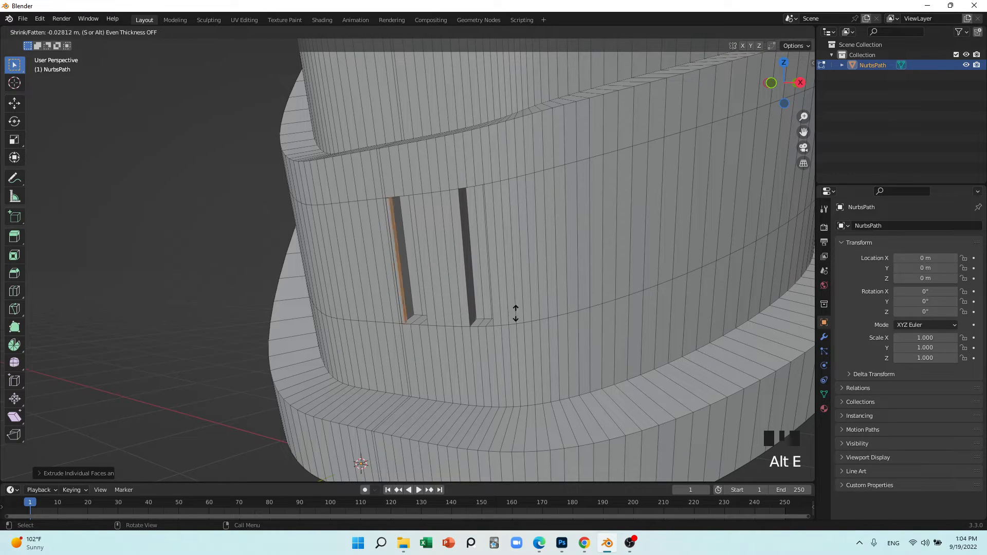
click(668, 322)
scroll(430, 329, up, 3)
key(ctrl+z)
- Extrude the side-wall strip along its normals across the first recess to span the whole window opening
middle_drag(429, 325, 407, 308)
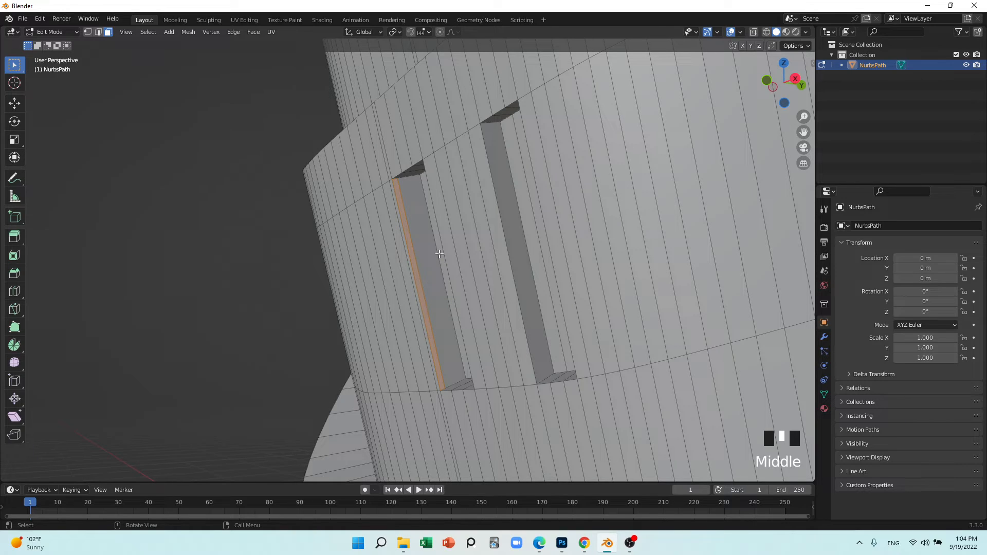
key(alt+e)
click(415, 248)
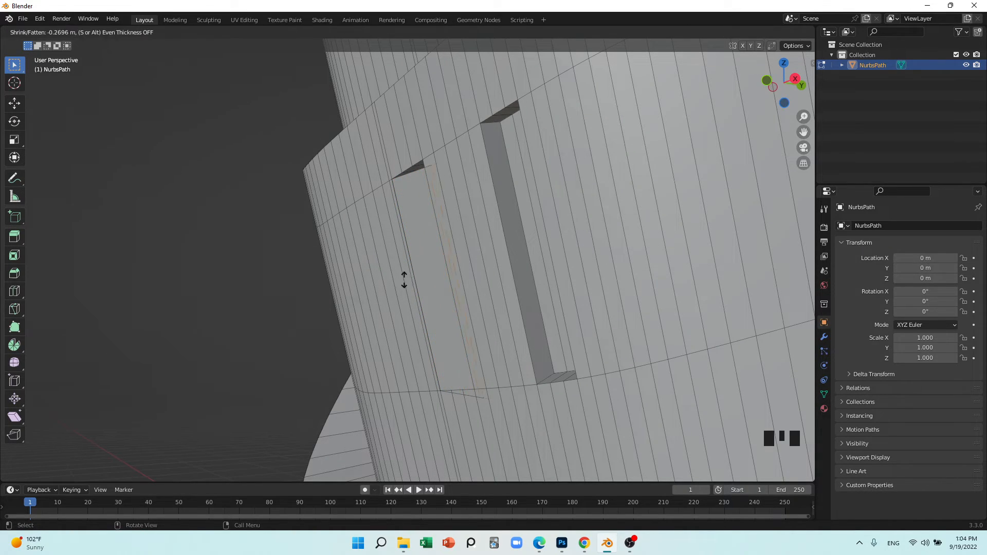
click(334, 283)
- Select the sliver-shaped top face of the panel extruded across the first recess and reposition it
middle_drag(346, 282, 465, 308)
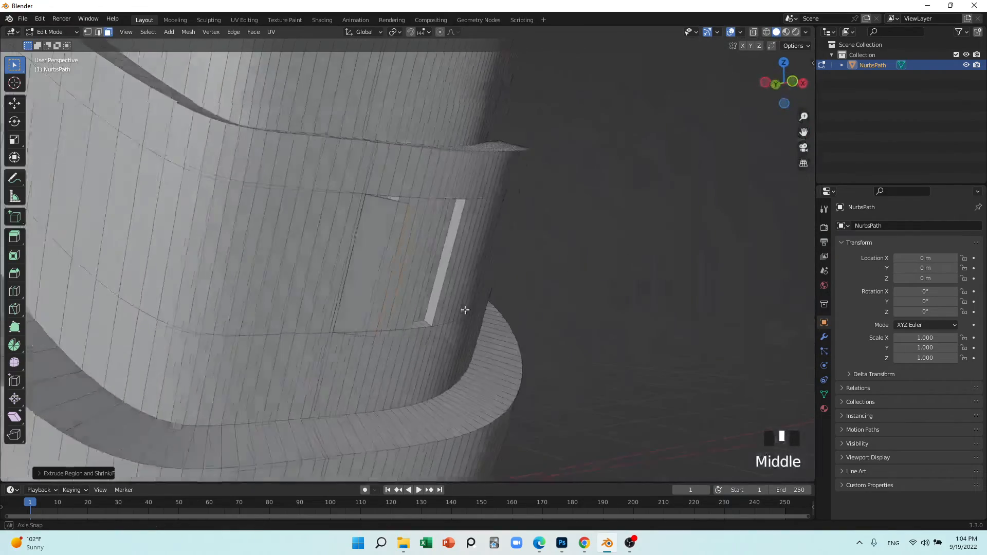
scroll(401, 208, up, 4)
shift+middle_drag(401, 208, 330, 242)
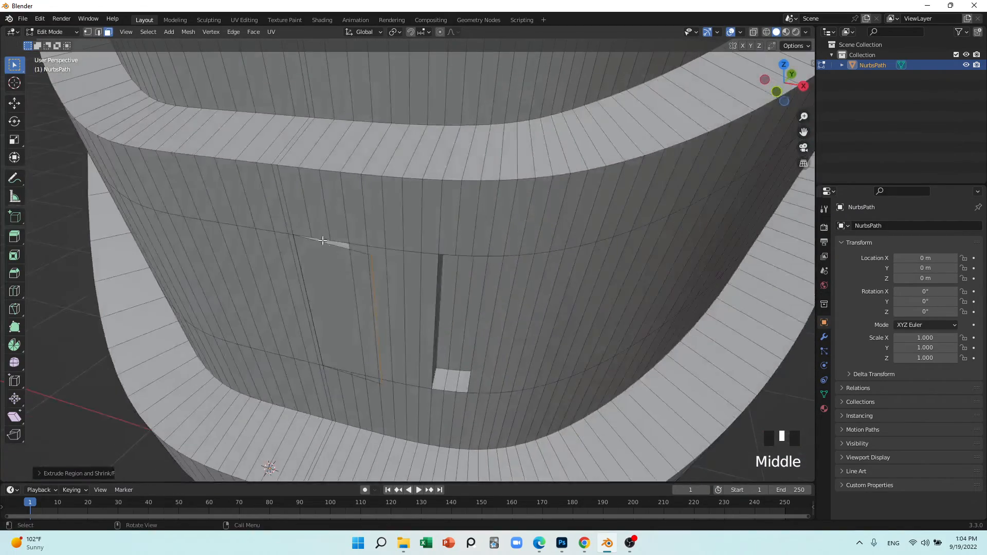
scroll(303, 236, up, 4)
click(299, 235)
key(g)
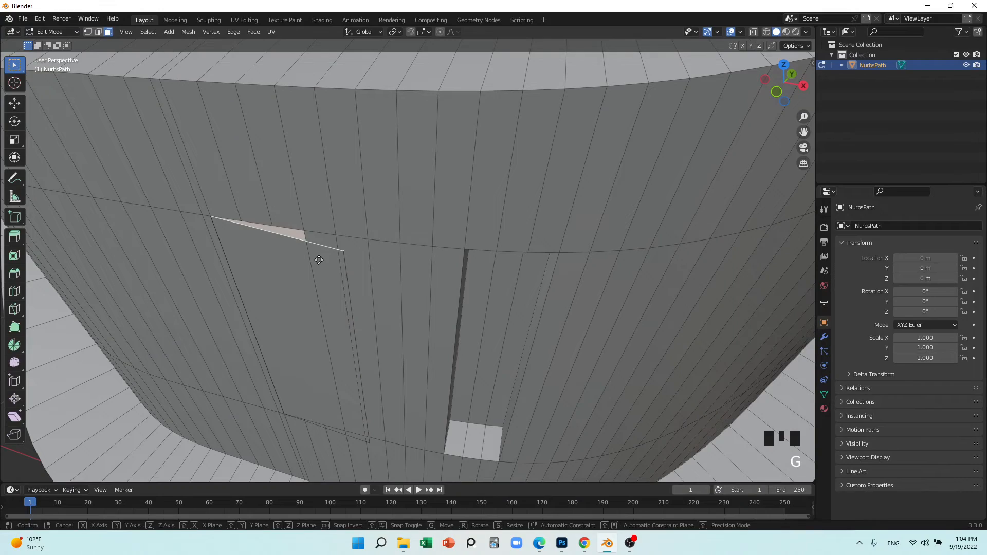
click(299, 215)
- Return to Object Mode with the whole tiered building in view
middle_drag(315, 300, 409, 333)
scroll(357, 234, down, 2)
scroll(304, 293, down, 7)
key(Tab)
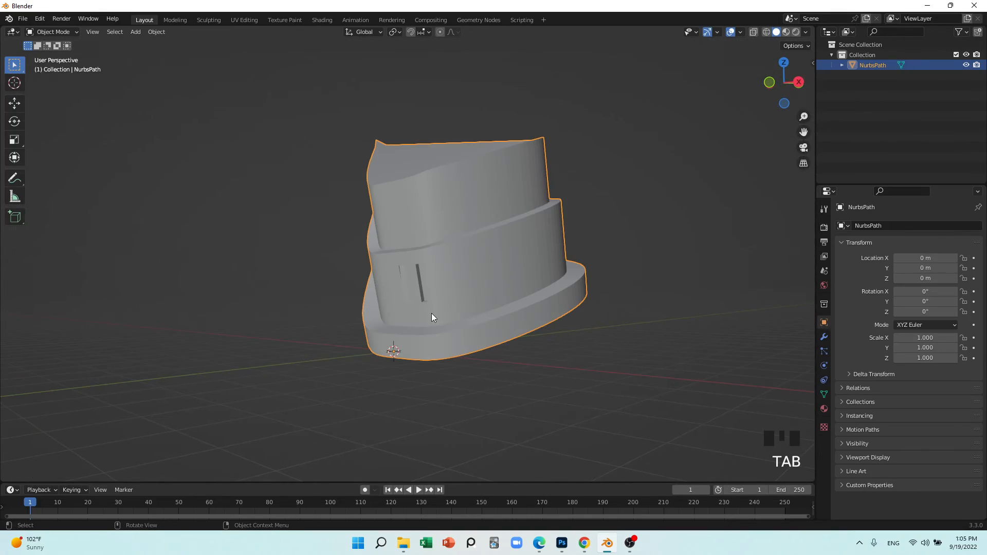